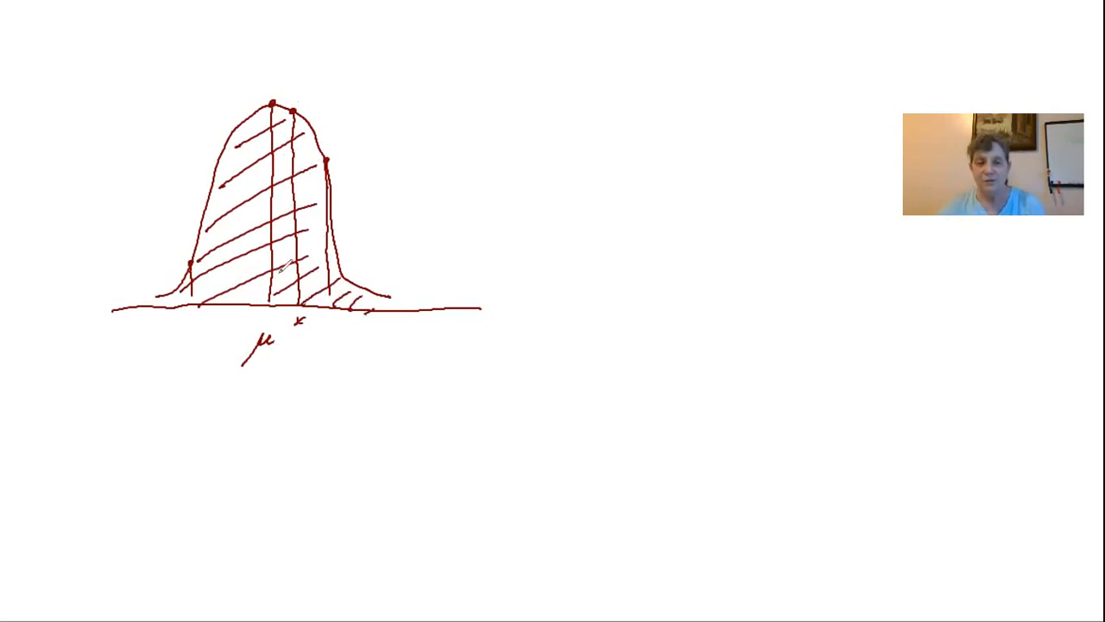
- Write "Area = 1 = 100%" beside the first bell curve and sketch a second bell curve below that text
mouse_move(432, 125)
mouse_down()
mouse_move(437, 112)
mouse_move(529, 121)
mouse_move(529, 136)
mouse_move(550, 144)
mouse_move(604, 127)
mouse_up()
mouse_move(592, 134)
mouse_down()
mouse_move(627, 140)
mouse_move(674, 115)
mouse_move(710, 136)
mouse_up()
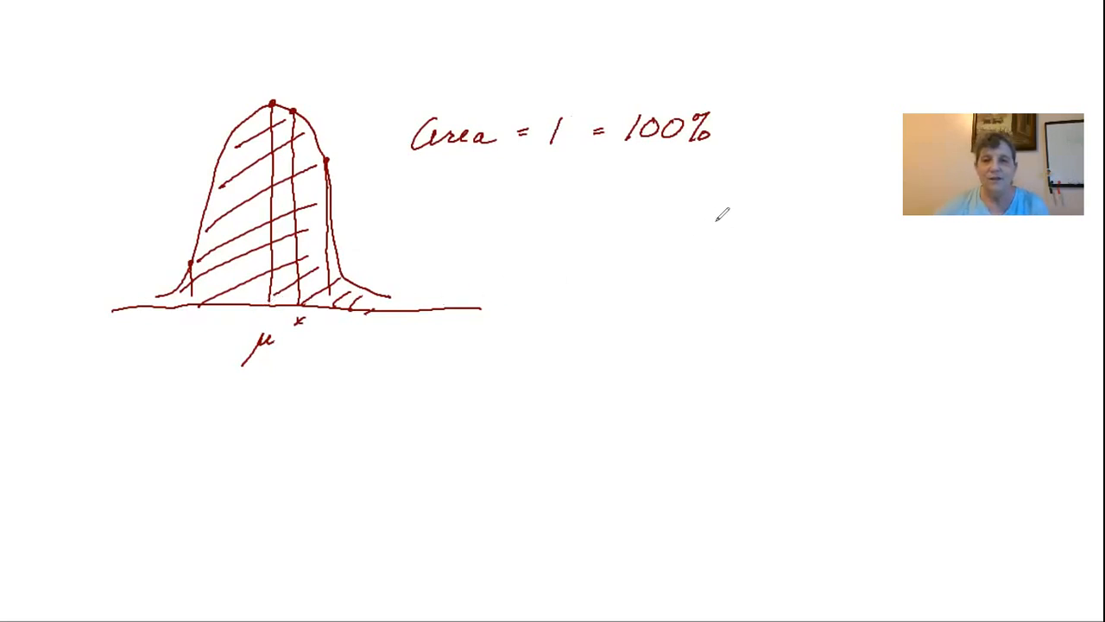
mouse_move(701, 199)
mouse_down()
mouse_move(641, 375)
mouse_move(580, 420)
mouse_up()
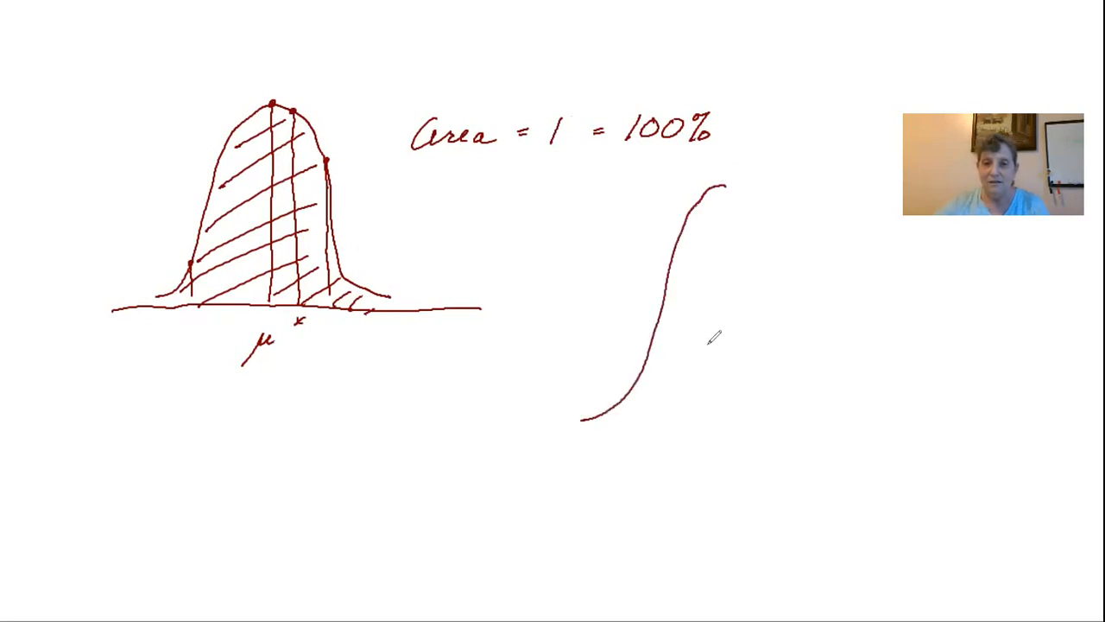
mouse_move(724, 185)
mouse_down()
mouse_move(763, 247)
mouse_move(778, 374)
mouse_move(841, 437)
mouse_up()
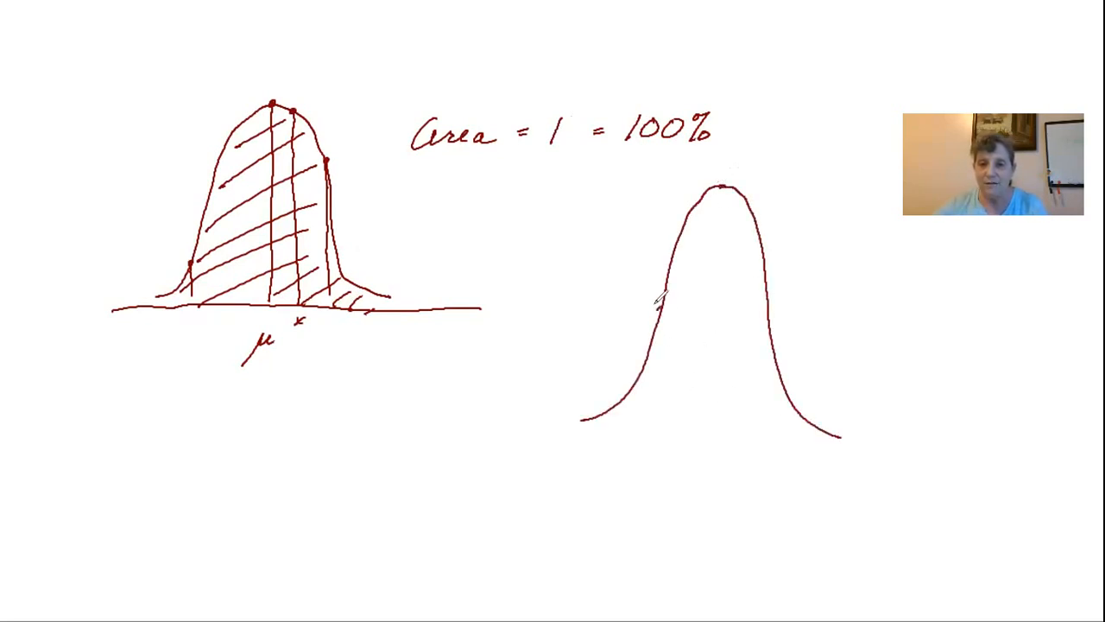
- Draw vertical boundaries at x₁ and x₂ under the second bell curve, label them, and hatch the area between them
drag(656, 301, 665, 451)
mouse_move(664, 438)
mouse_down()
mouse_move(653, 452)
mouse_move(665, 454)
mouse_up()
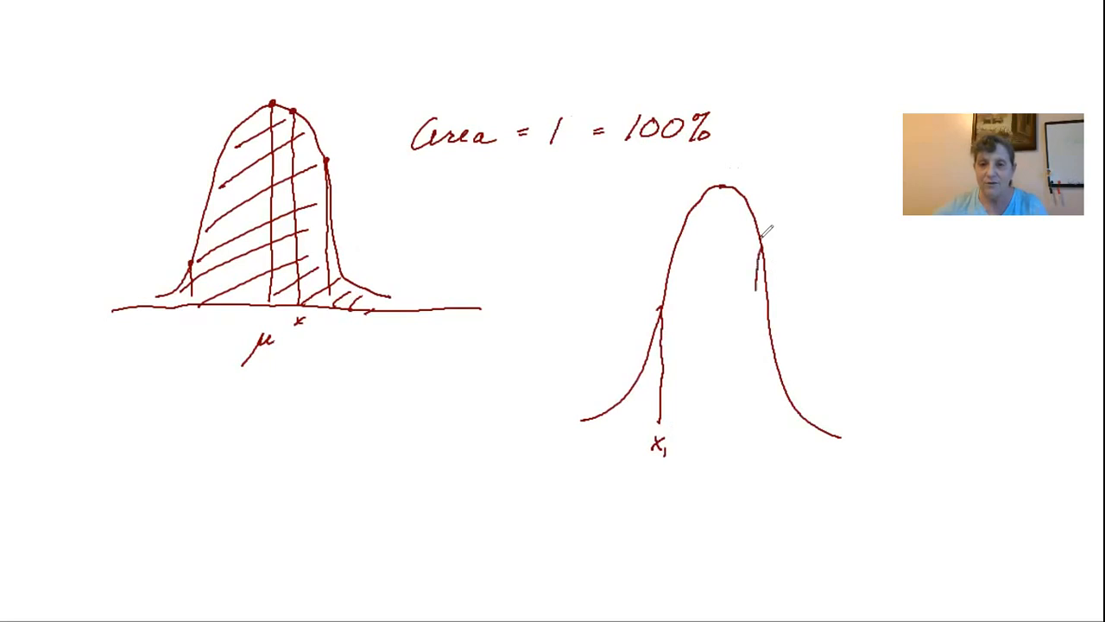
mouse_move(747, 438)
mouse_down()
mouse_move(759, 451)
mouse_move(746, 454)
mouse_move(783, 447)
mouse_up()
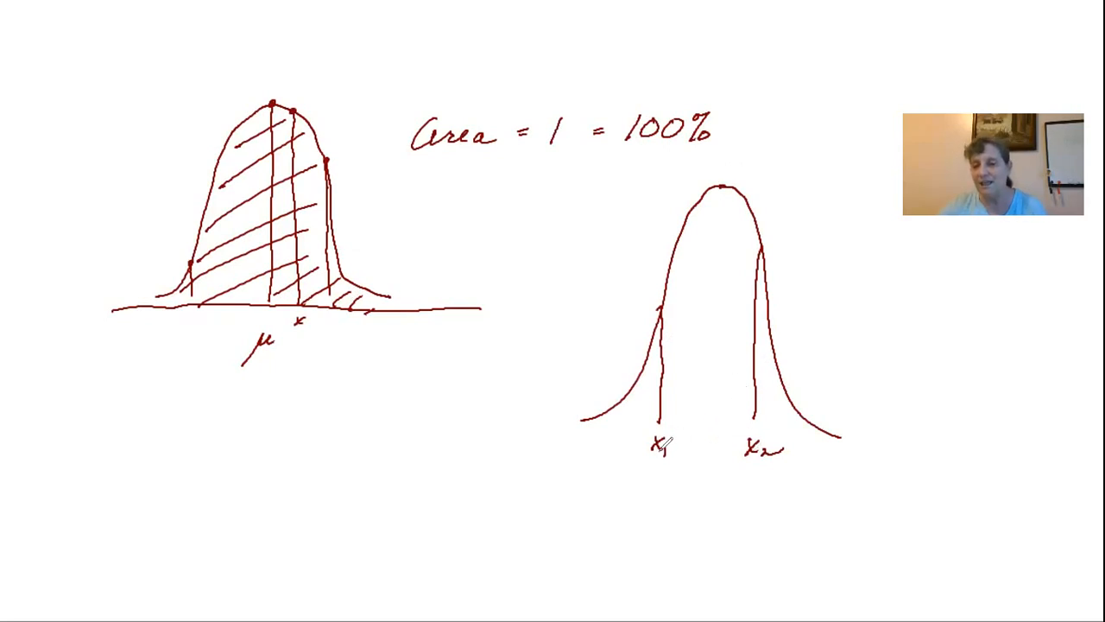
mouse_move(726, 224)
mouse_down()
mouse_move(744, 401)
mouse_move(736, 420)
mouse_up()
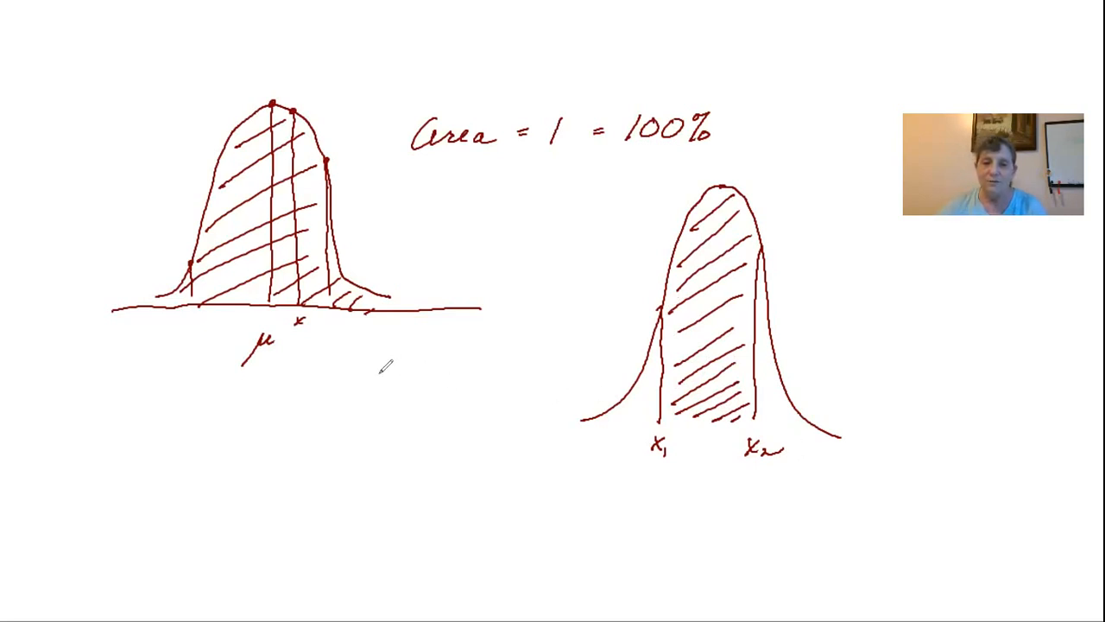
- Sketch a third, wider bell curve below the first one with a vertical line through its peak
mouse_move(391, 358)
mouse_down()
mouse_move(316, 483)
mouse_move(235, 553)
mouse_up()
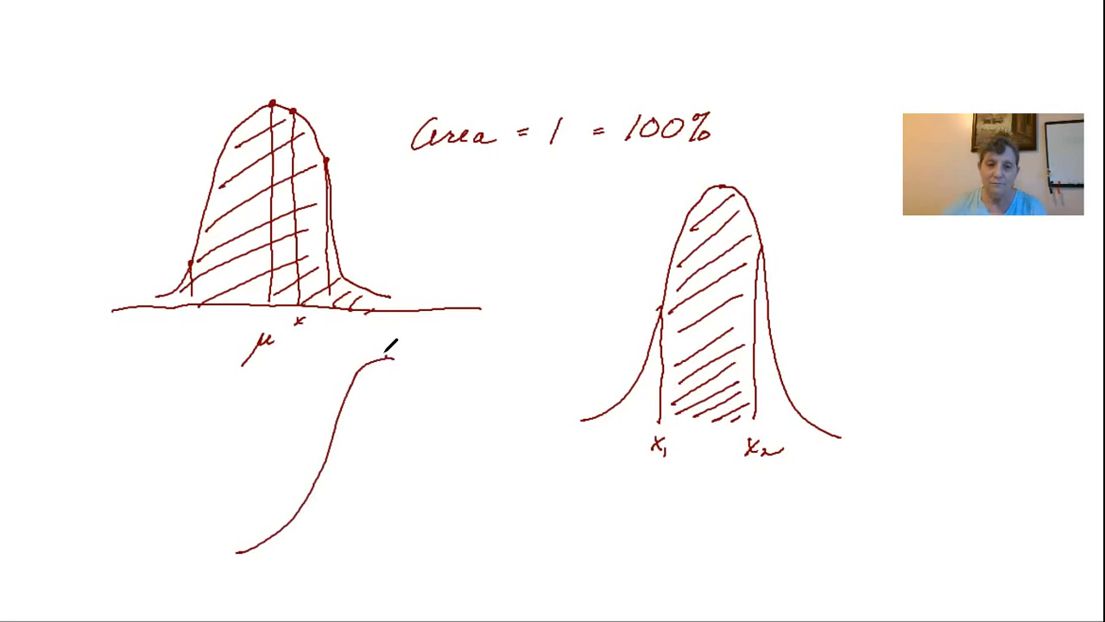
mouse_move(424, 370)
mouse_down()
mouse_move(470, 468)
mouse_move(557, 563)
mouse_up()
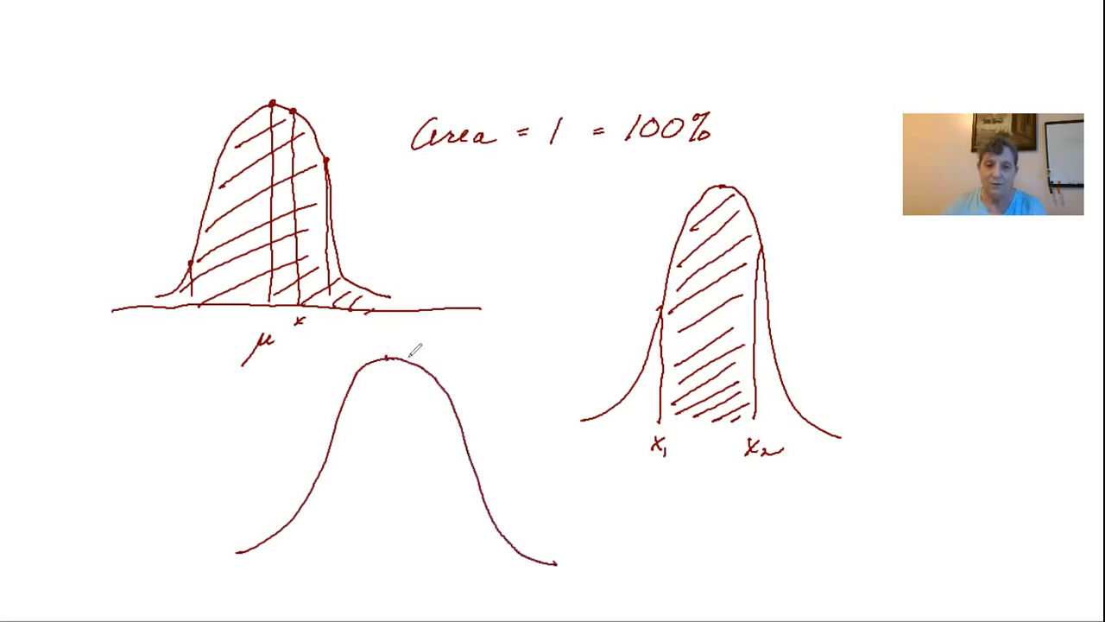
drag(396, 391, 401, 579)
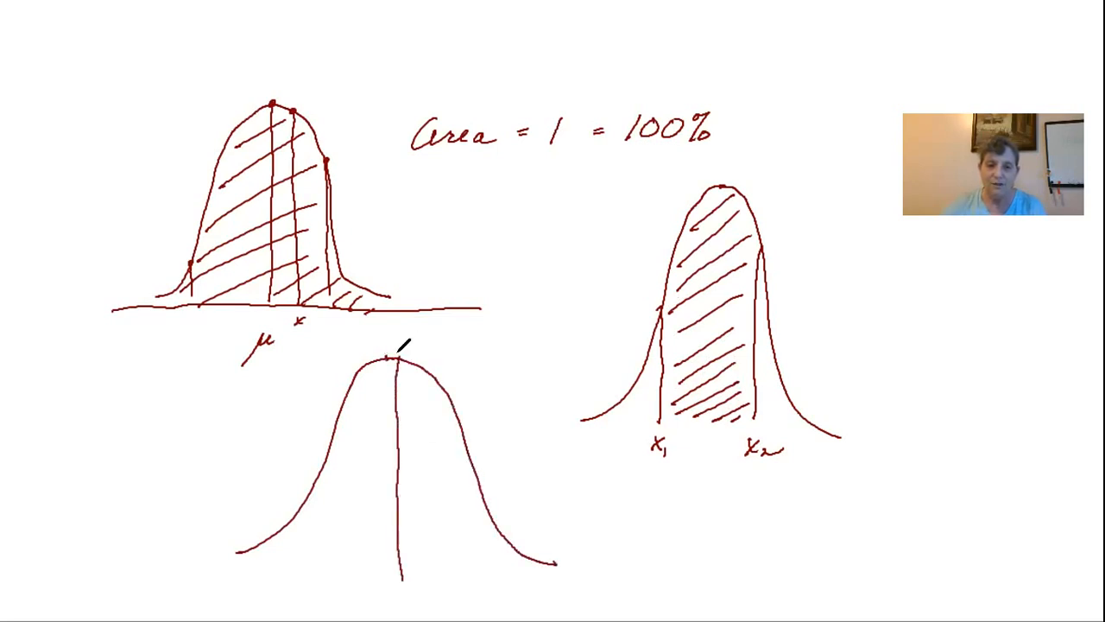
- Draw a vertical boundary on each side of the third curve's centre line, hatch the central area, and label it 68%
drag(342, 447, 333, 577)
drag(451, 480, 460, 580)
mouse_move(357, 412)
mouse_down()
mouse_move(428, 392)
mouse_move(432, 421)
mouse_up()
drag(358, 484, 445, 464)
drag(359, 518, 454, 495)
drag(342, 557, 433, 538)
drag(372, 576, 442, 559)
drag(369, 450, 389, 437)
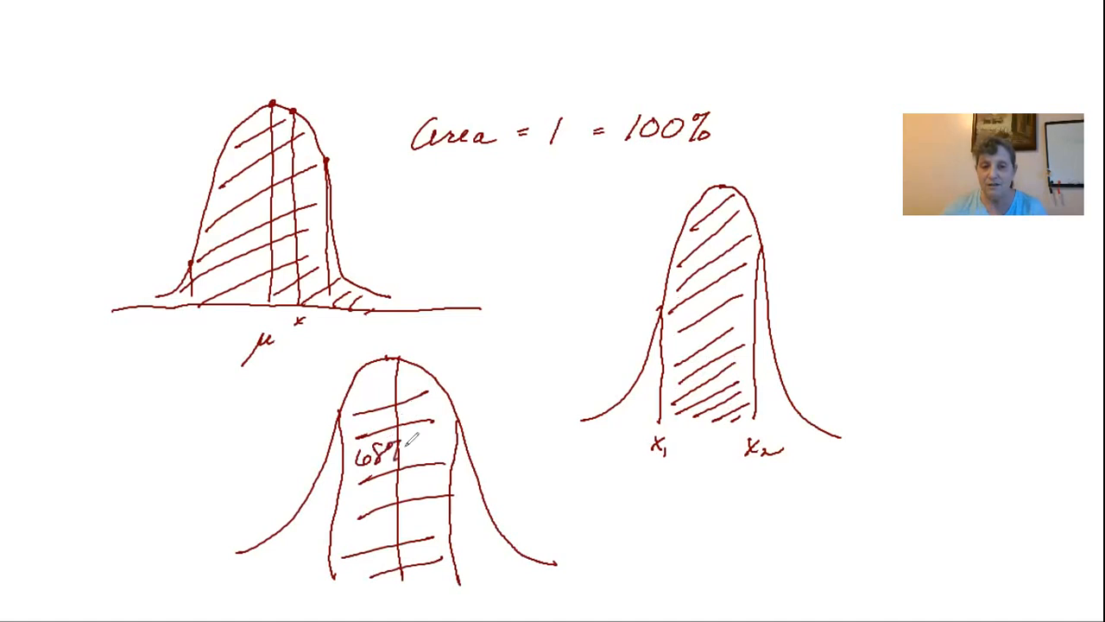
- Add a second pair of boundaries to the third curve, hatch out to them, and bracket the span with the label 95%
drag(277, 532, 274, 570)
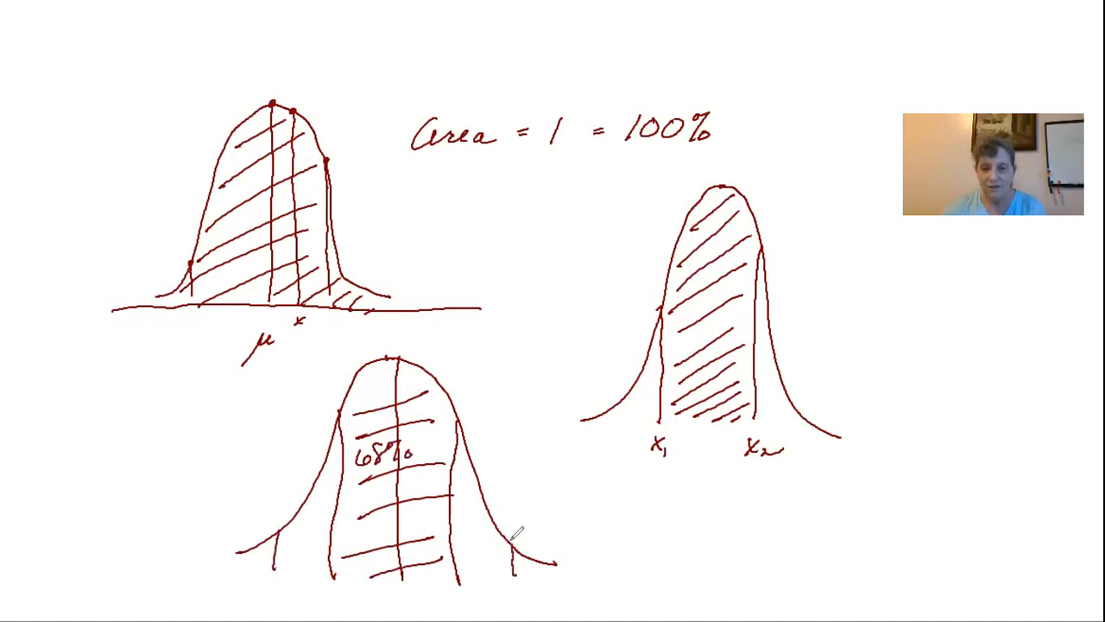
drag(328, 478, 350, 472)
drag(299, 523, 335, 512)
drag(300, 558, 308, 556)
mouse_move(459, 530)
mouse_down()
mouse_move(483, 524)
mouse_move(488, 535)
mouse_up()
drag(467, 551, 498, 556)
mouse_move(290, 572)
mouse_down()
mouse_move(402, 596)
mouse_move(495, 597)
mouse_up()
mouse_move(397, 599)
mouse_down()
mouse_move(394, 611)
mouse_move(422, 613)
mouse_up()
drag(432, 606, 433, 611)
- Extend both tails of the third curve, hatch them out to a third pair of boundaries, and write a label above the right tail
mouse_move(190, 563)
mouse_down()
mouse_move(261, 546)
mouse_move(218, 570)
mouse_up()
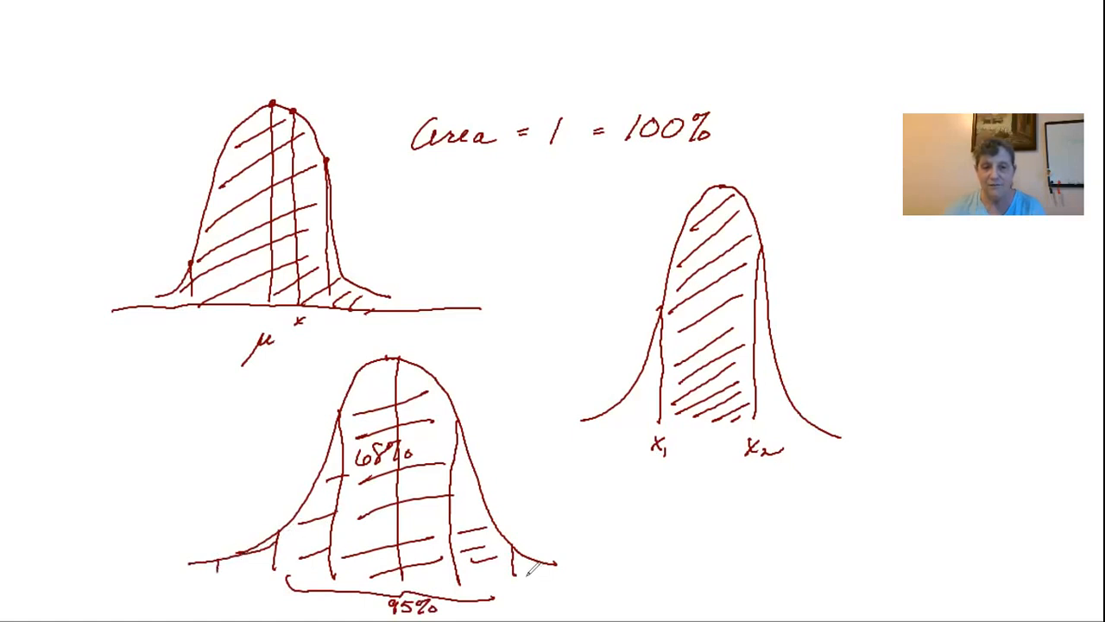
mouse_move(536, 558)
mouse_down()
mouse_move(615, 571)
mouse_move(577, 576)
mouse_up()
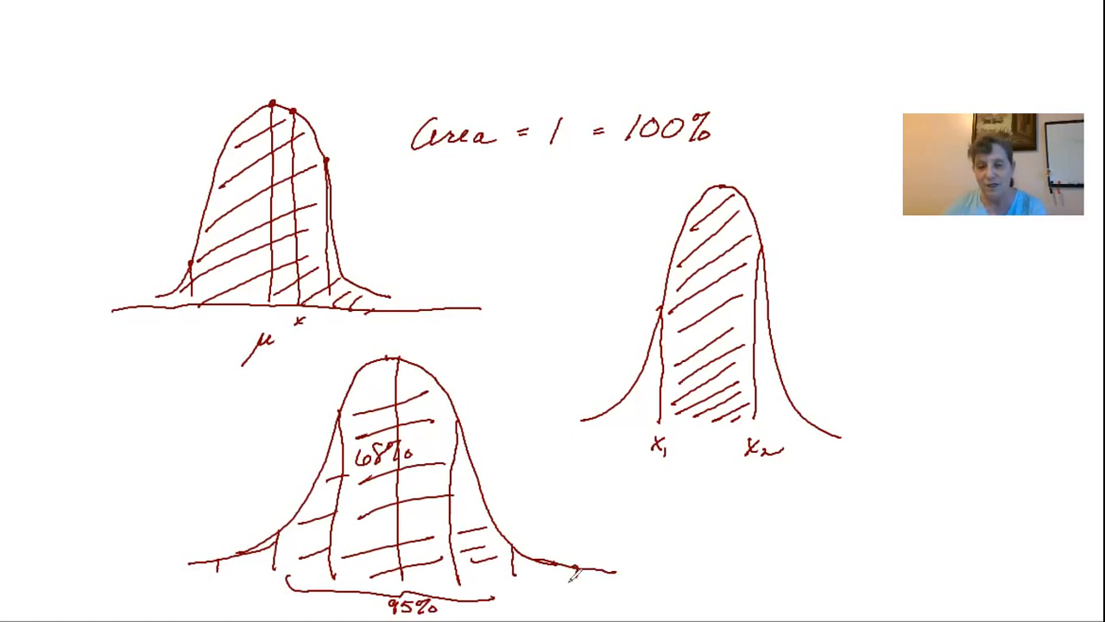
drag(531, 553, 582, 566)
drag(234, 556, 226, 565)
mouse_move(246, 554)
mouse_down()
mouse_move(236, 564)
mouse_move(261, 566)
mouse_up()
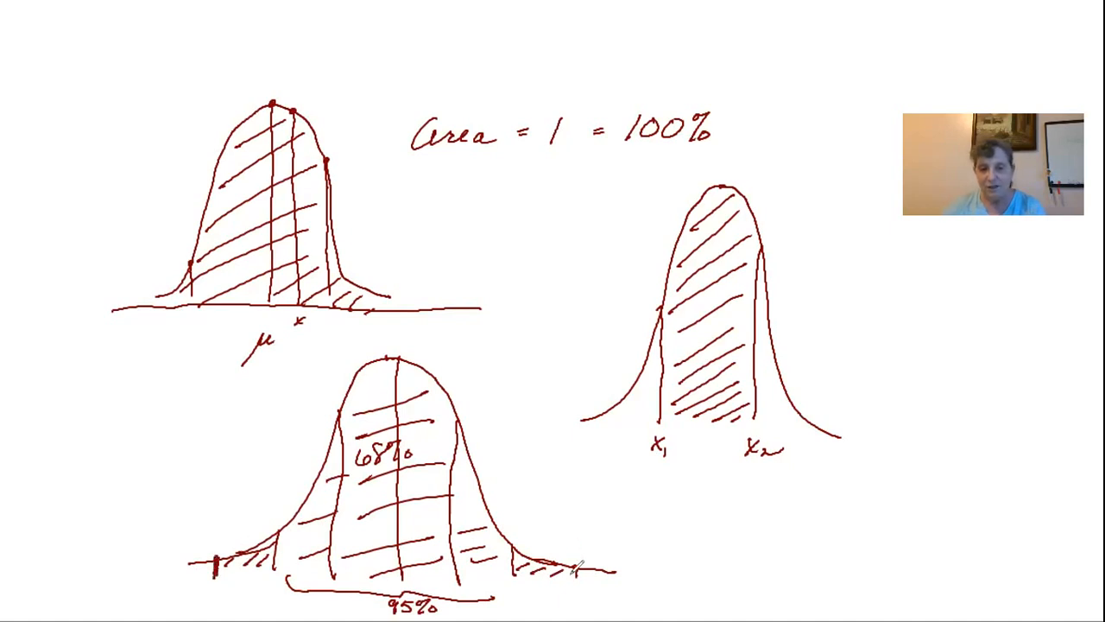
drag(577, 566, 579, 584)
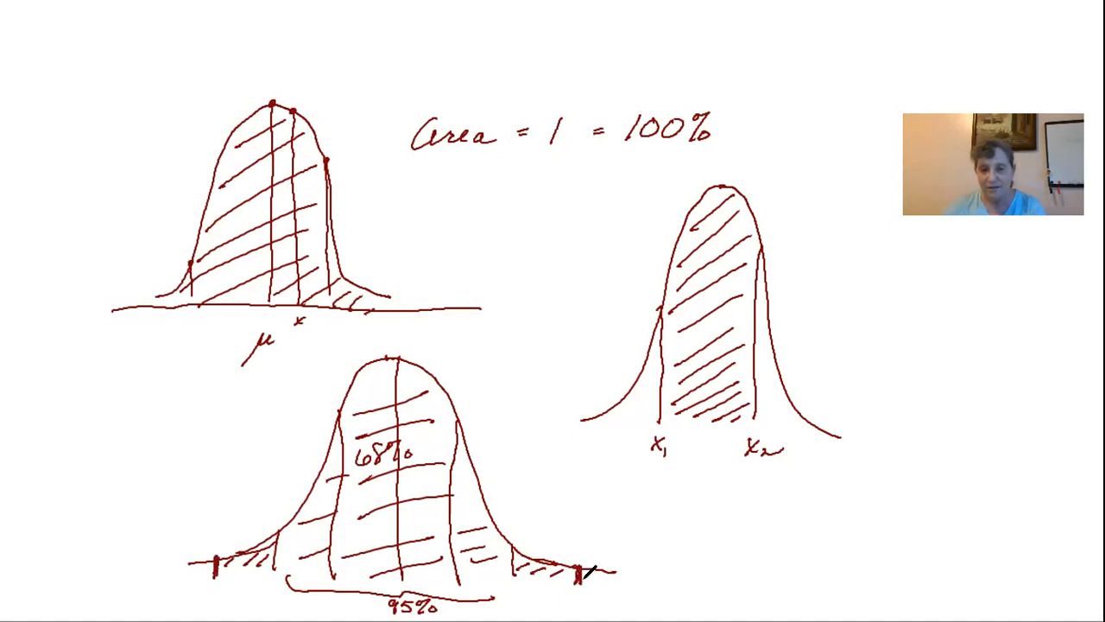
mouse_move(582, 518)
mouse_down()
mouse_move(574, 539)
mouse_move(616, 540)
mouse_move(628, 524)
mouse_up()
click(604, 534)
mouse_move(644, 516)
mouse_down()
mouse_move(629, 544)
mouse_move(640, 534)
mouse_up()
drag(577, 518, 583, 529)
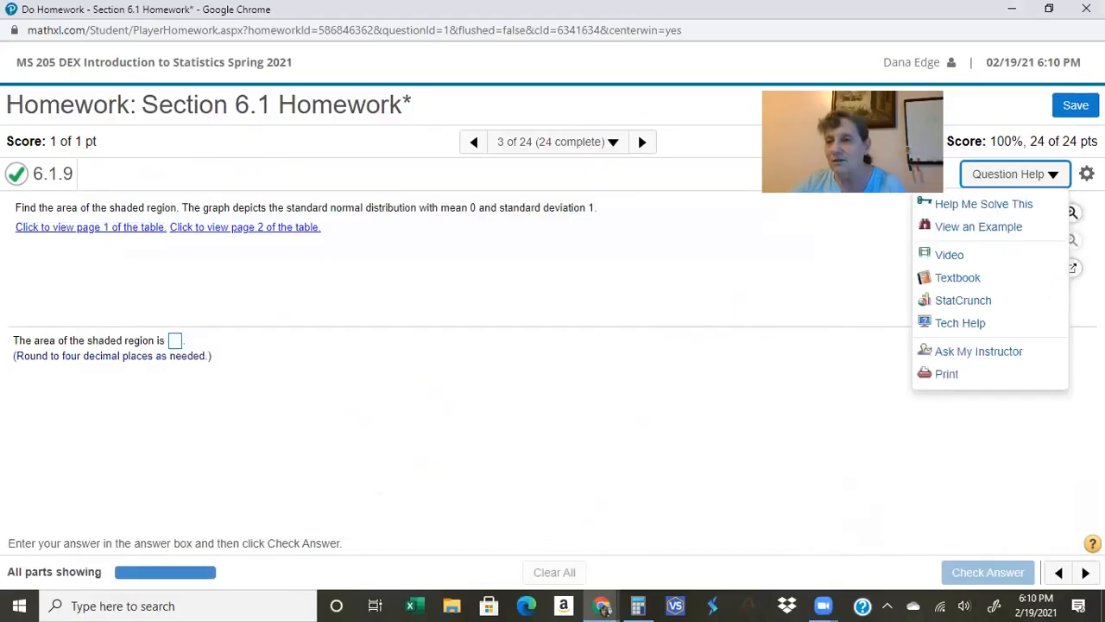
- Open StatCrunch from the homework question's help options and arrange it side by side with the homework window
click(1019, 298)
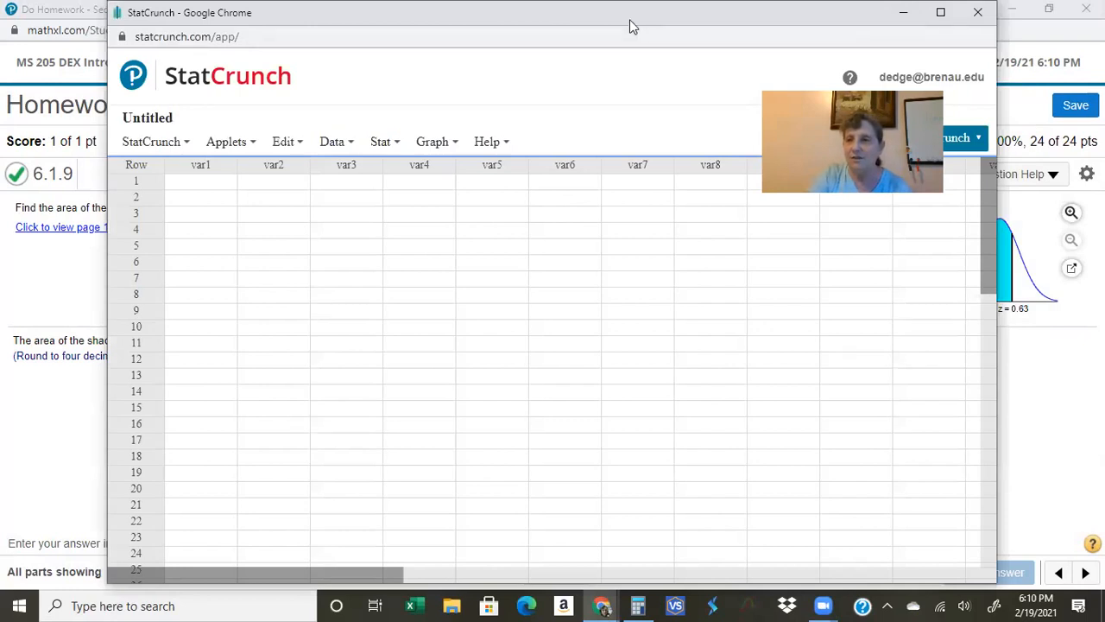
drag(630, 19, 1104, 172)
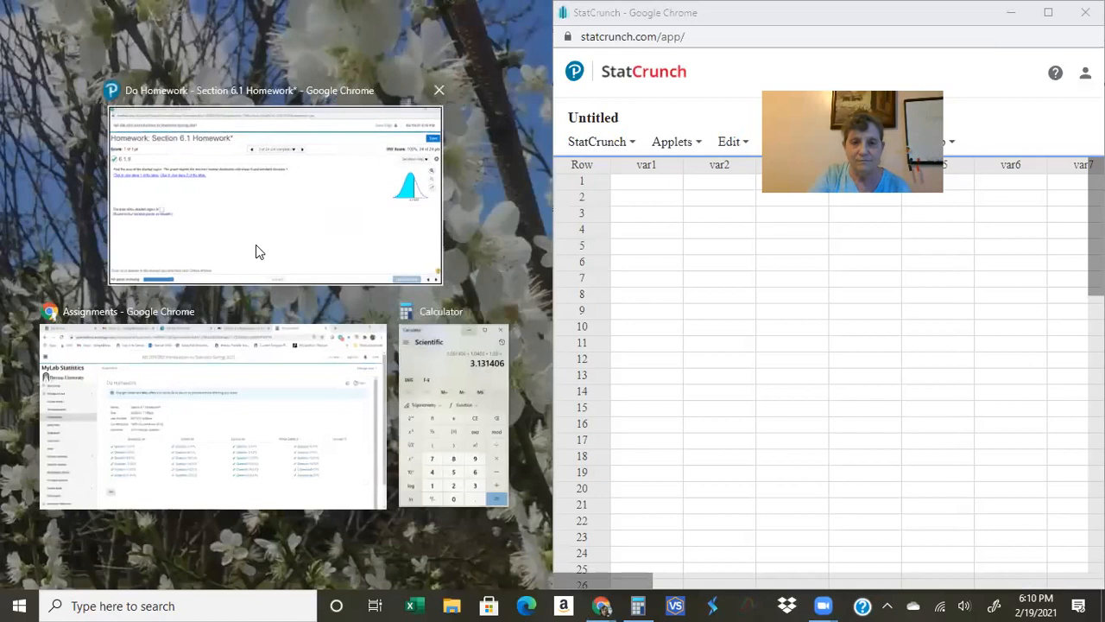
click(256, 244)
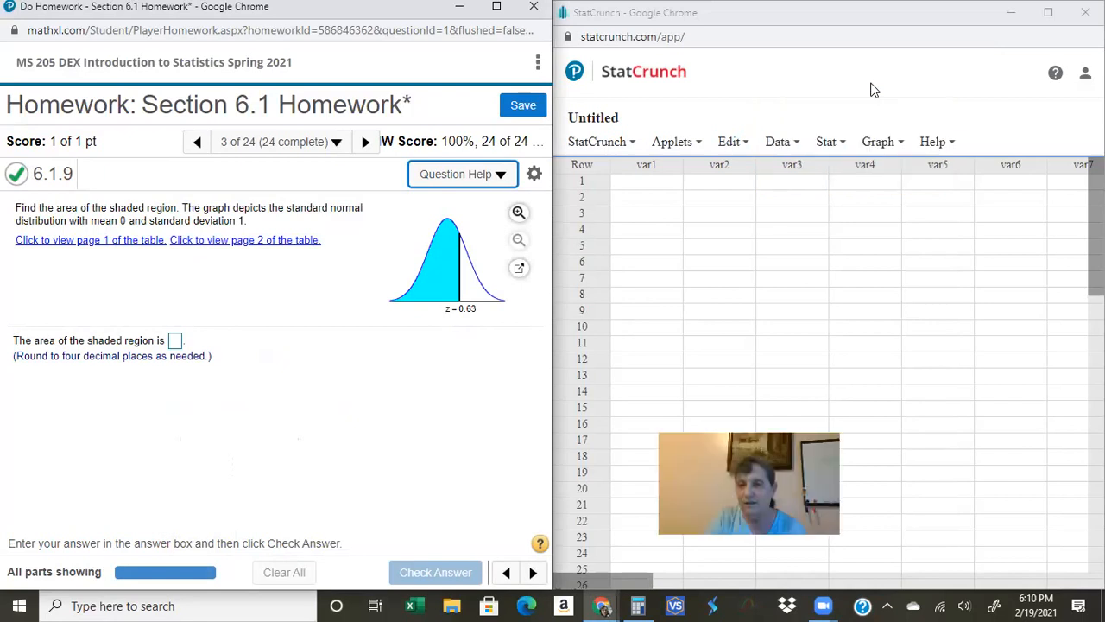
- Open StatCrunch's Normal calculator
click(830, 142)
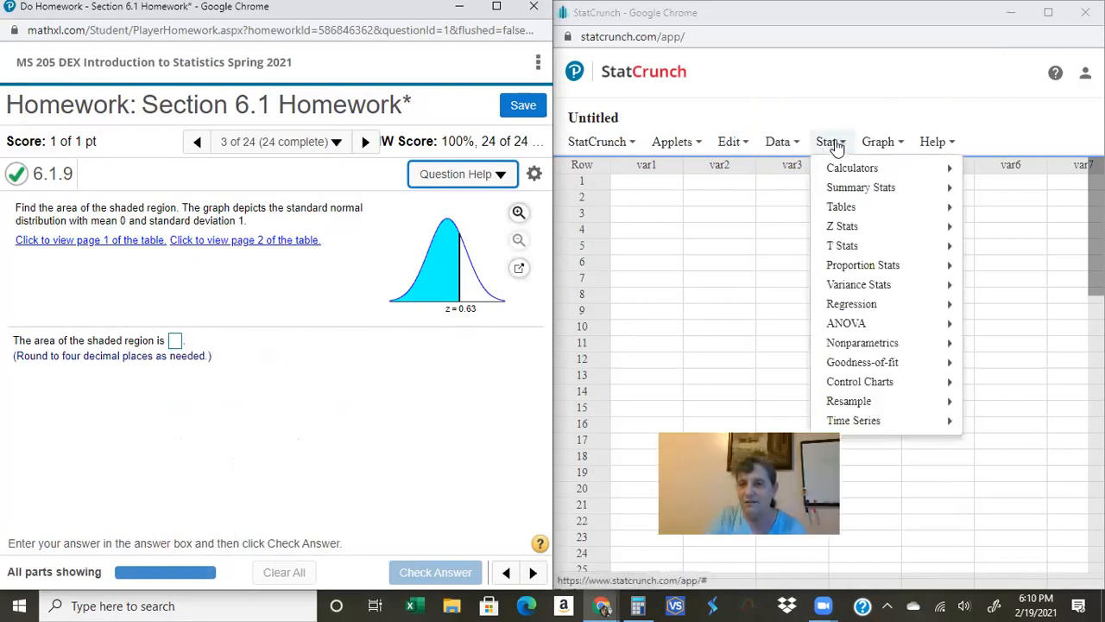
mouse_move(842, 170)
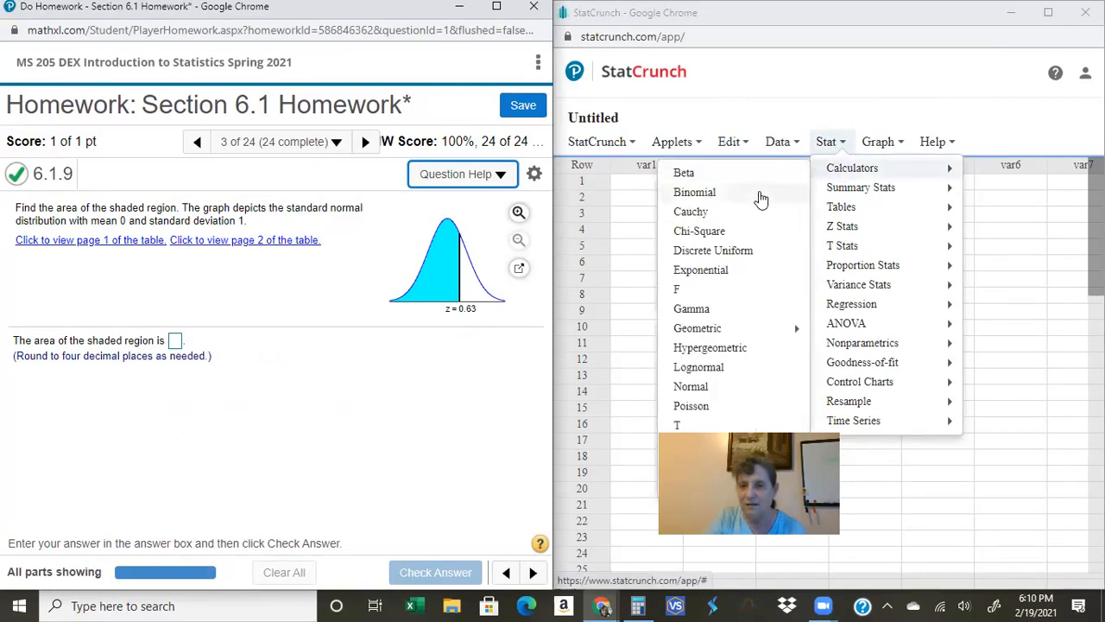
click(724, 389)
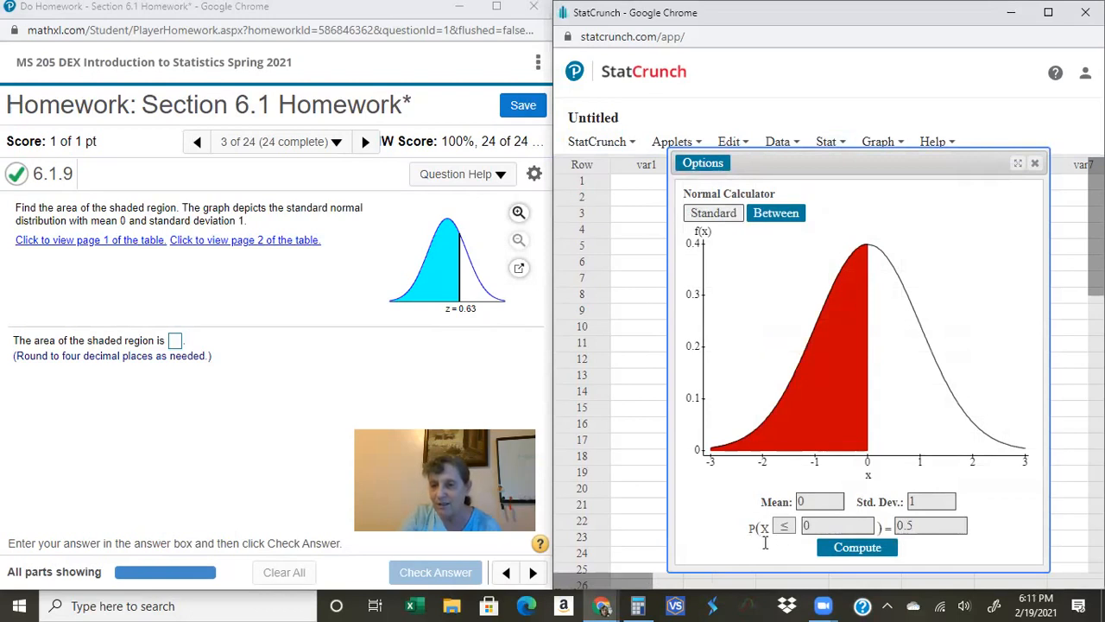
- Compute P(X ≤ 0.63) for the standard normal distribution and underline the resulting probability
click(816, 526)
text(.63)
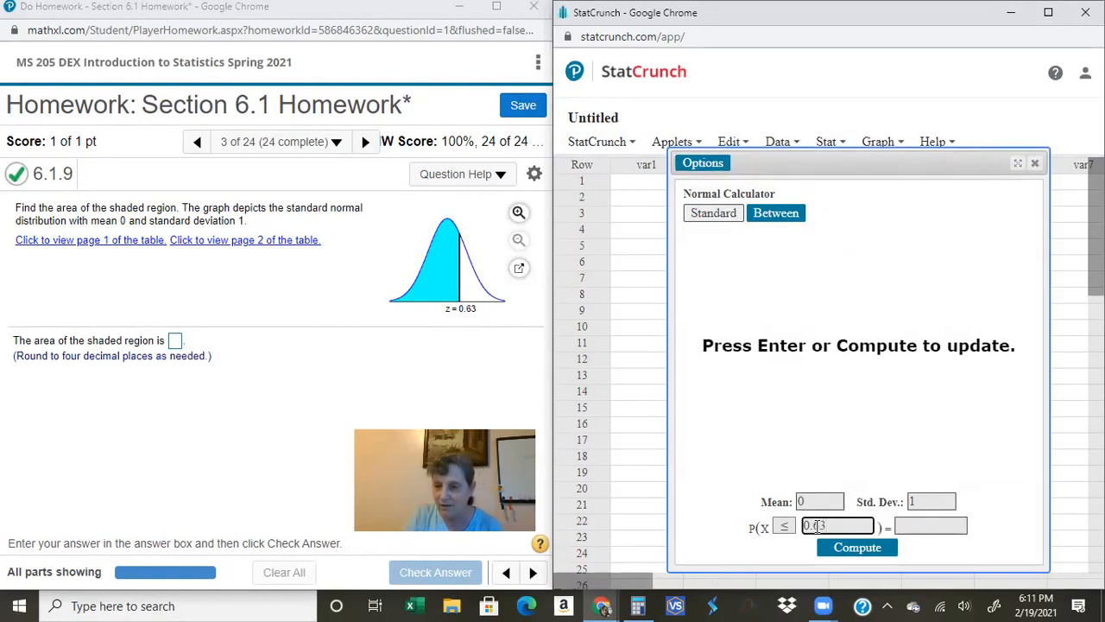
click(859, 555)
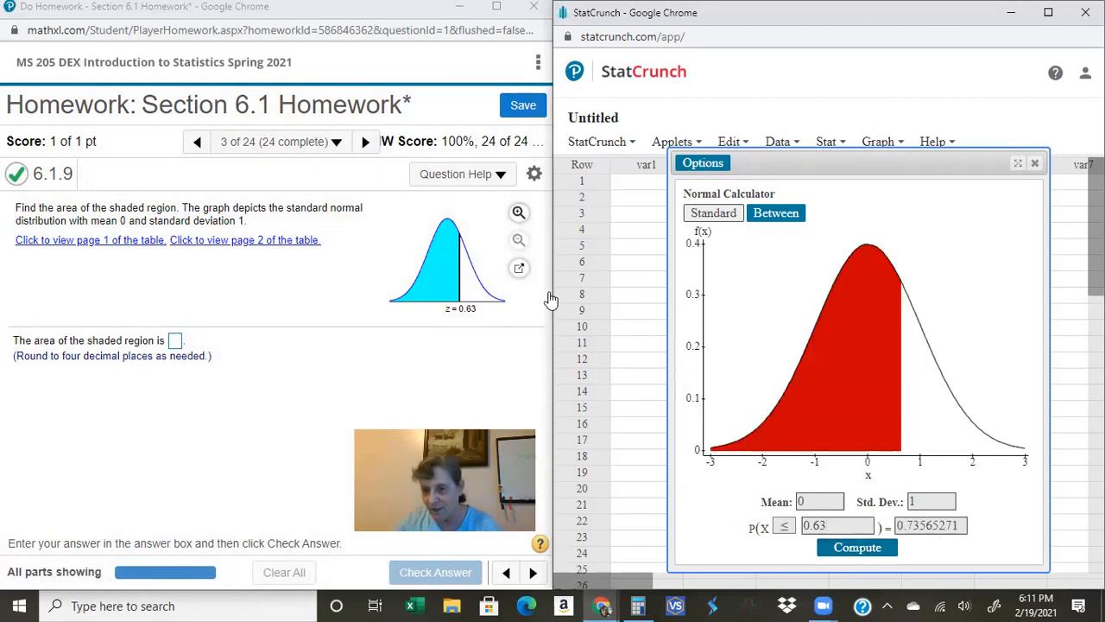
drag(903, 543, 952, 546)
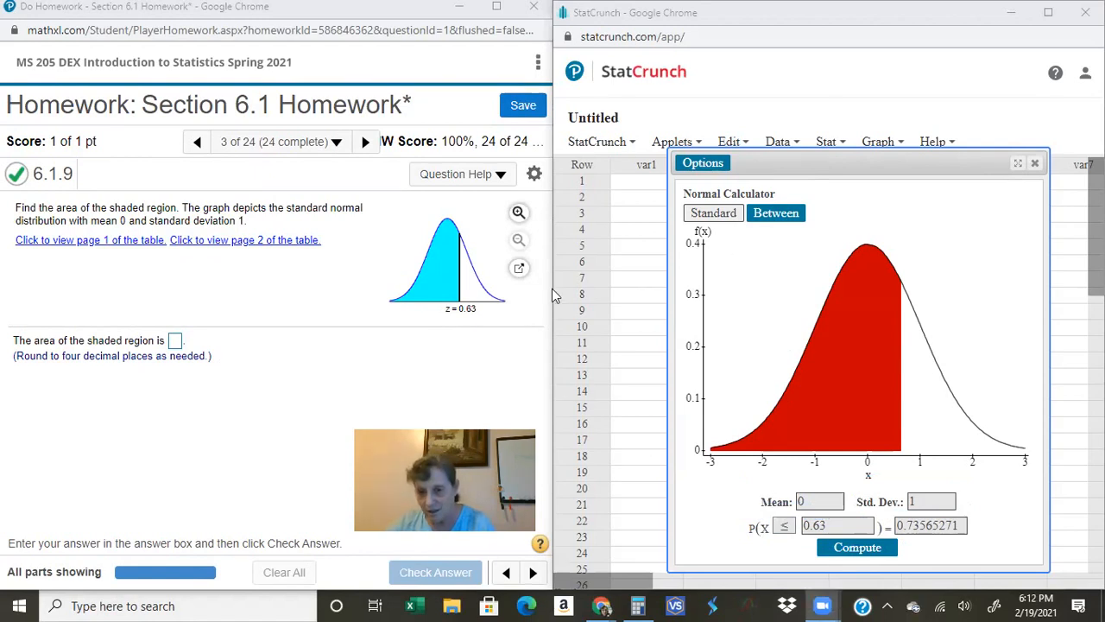
- Switch the calculator's inequality to ≥ for 0.63 and handwrite .2643 below the homework question
click(784, 526)
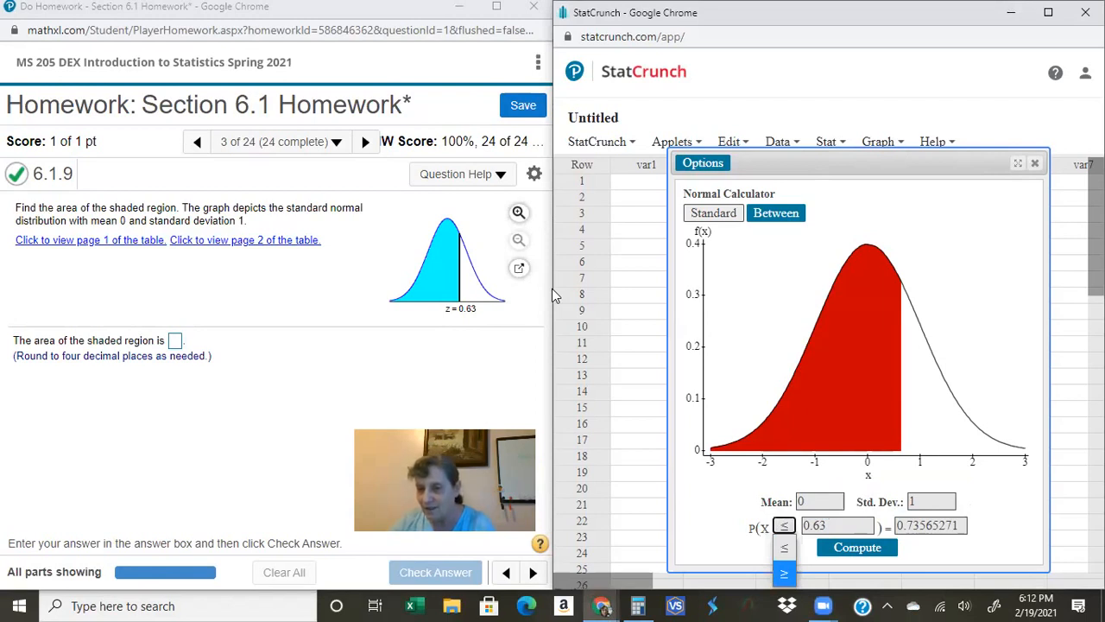
click(784, 574)
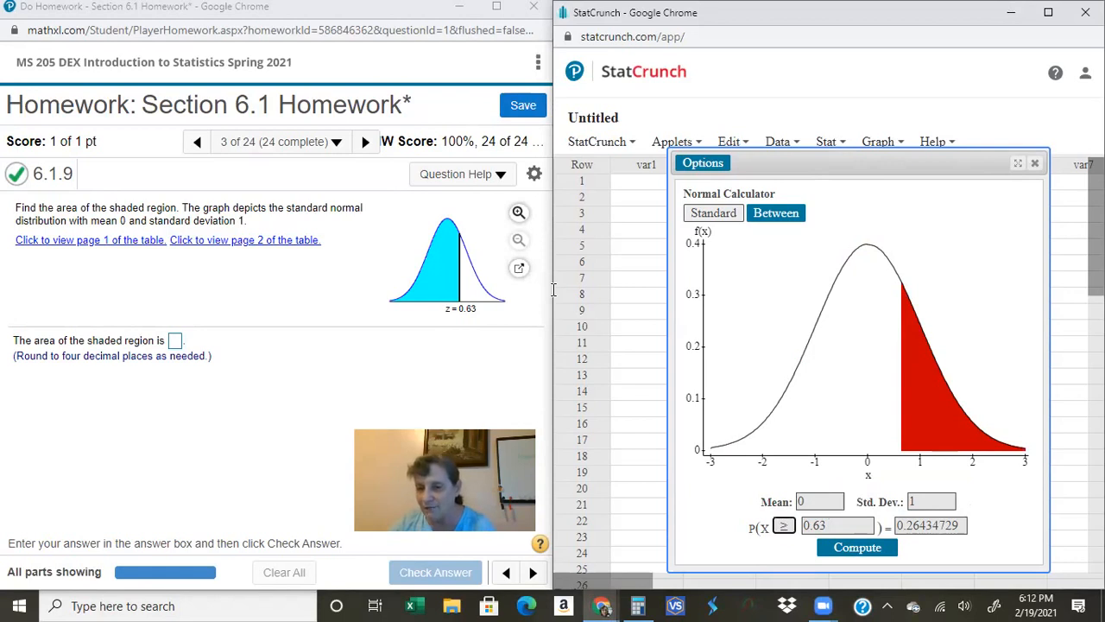
click(280, 361)
drag(291, 349, 346, 359)
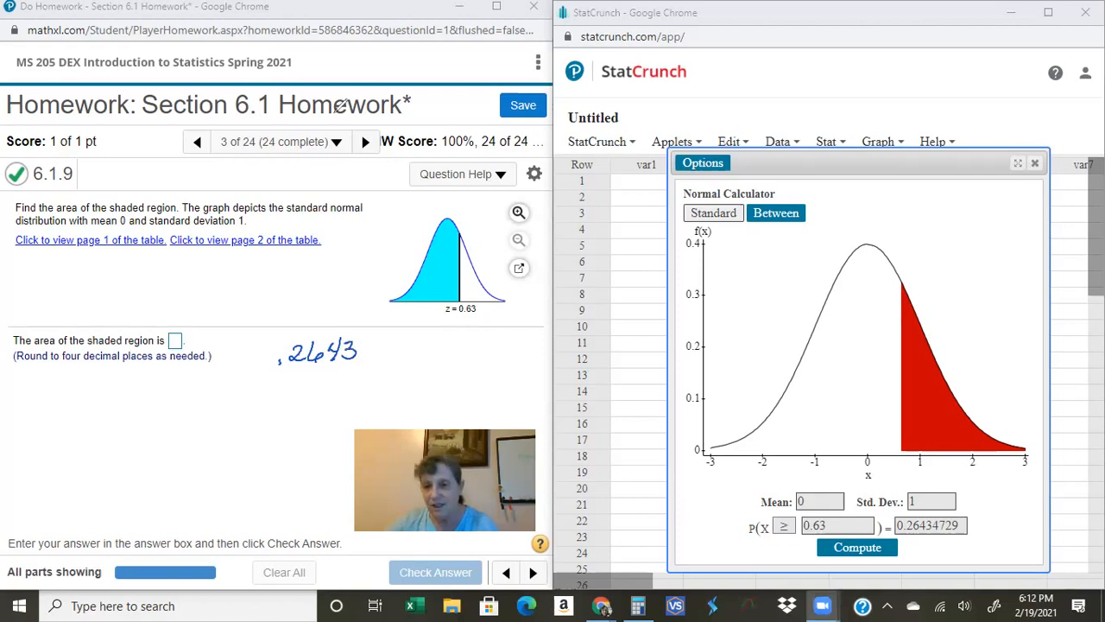
- Switch the inequality back to ≤, handwrite .7356 under .2643, and write their sum .9999 below a line
click(784, 527)
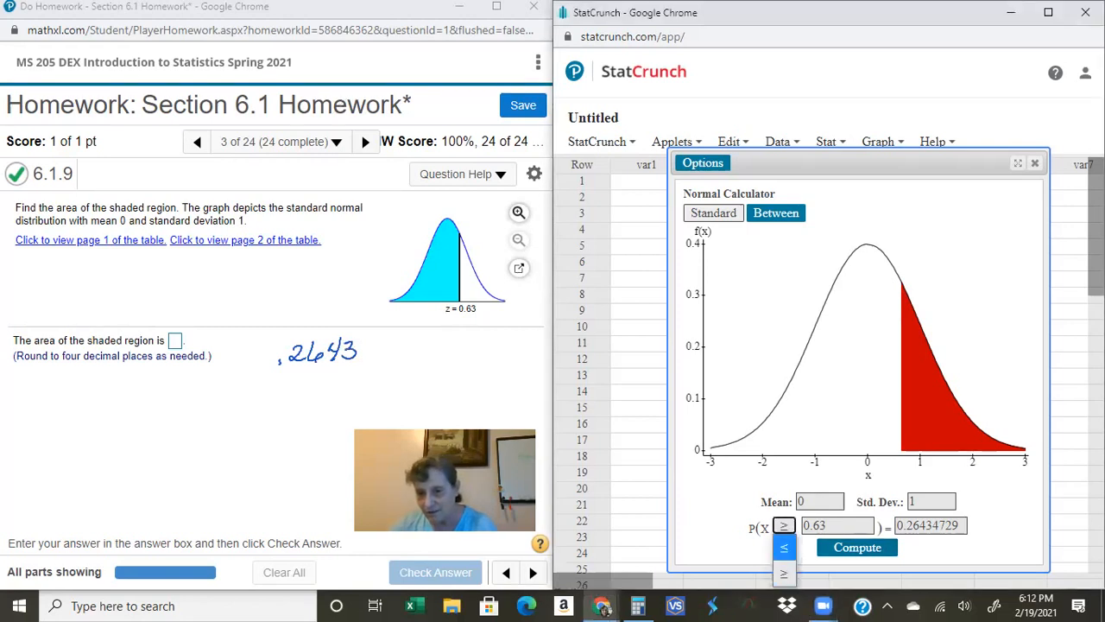
click(783, 550)
click(280, 395)
mouse_move(290, 381)
mouse_down()
mouse_move(296, 396)
mouse_move(352, 390)
mouse_up()
drag(244, 412, 393, 396)
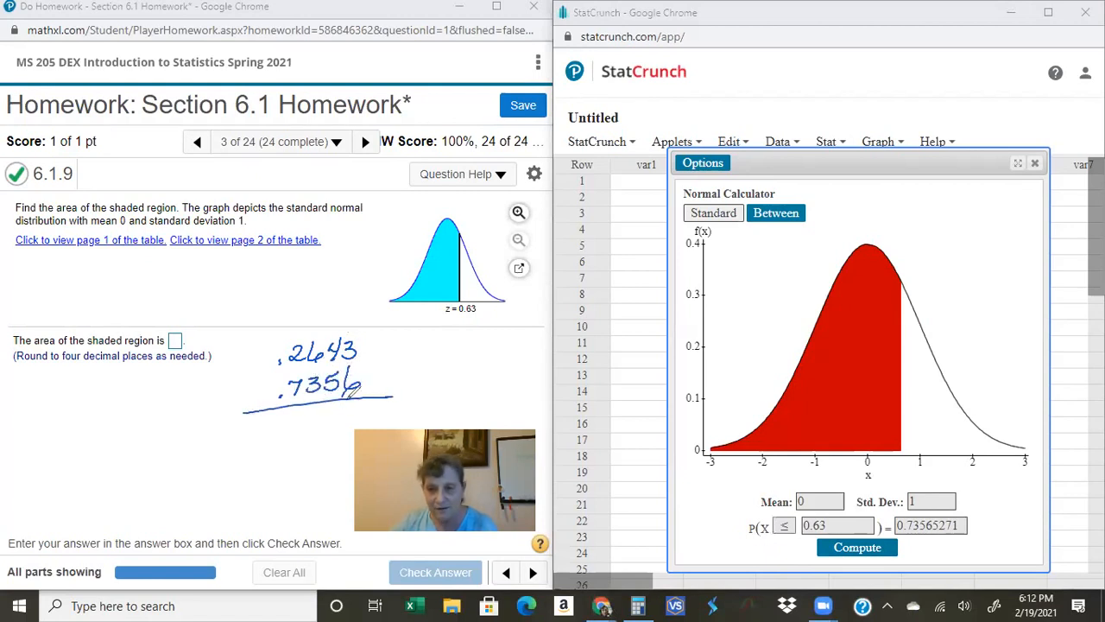
mouse_move(358, 408)
mouse_down()
mouse_move(336, 425)
mouse_move(301, 418)
mouse_move(302, 427)
mouse_up()
click(293, 423)
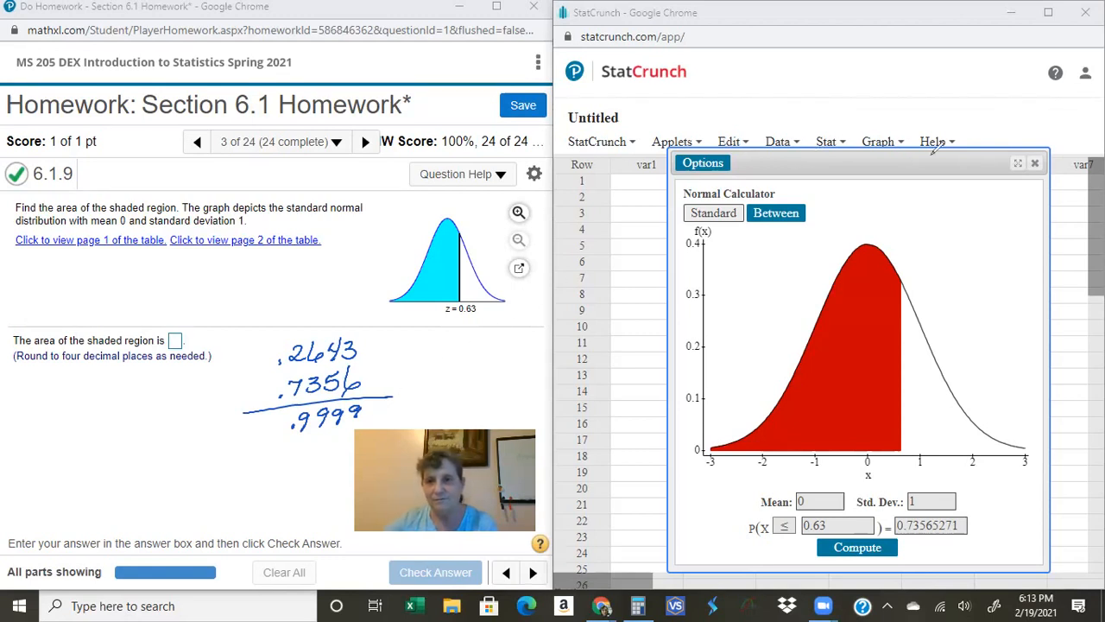
- Clear the handwritten annotations and go to homework question 4 of 24
click(687, 123)
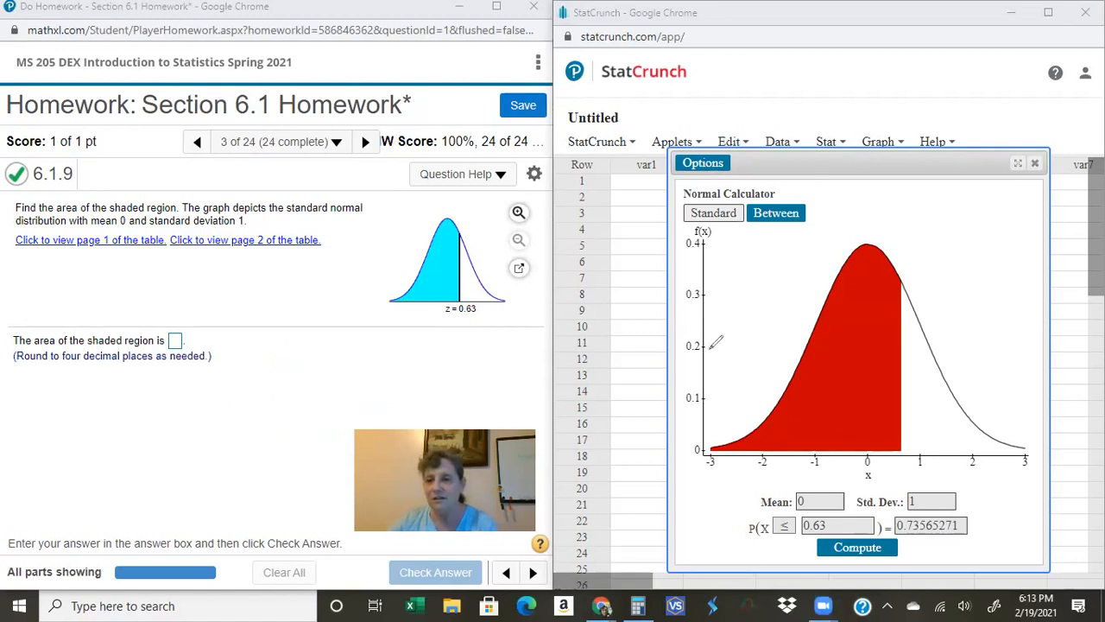
click(366, 142)
click(430, 572)
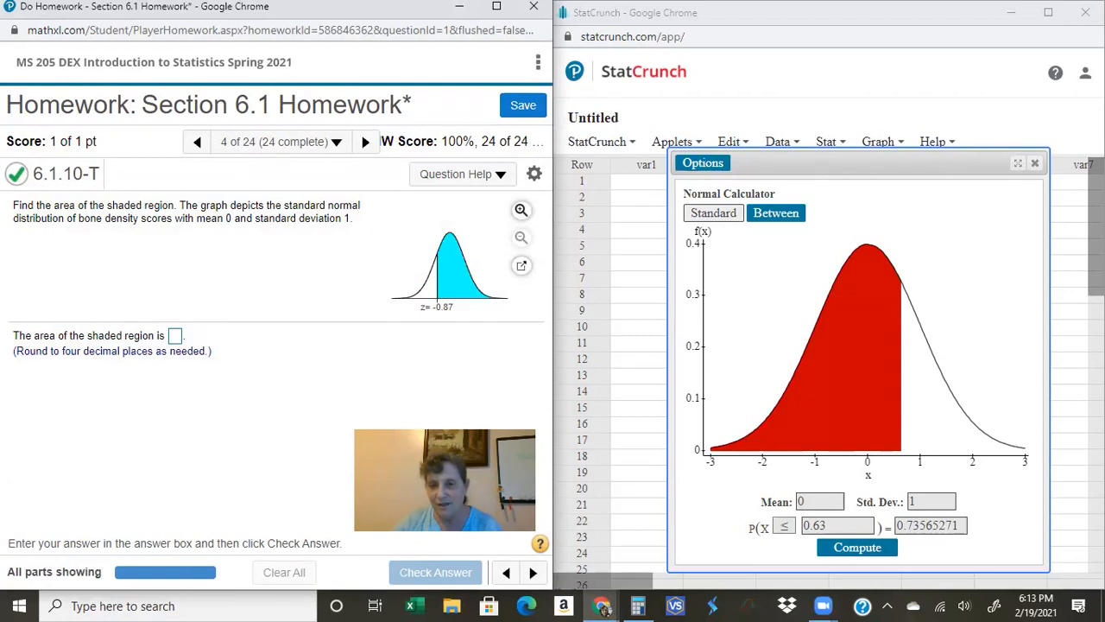
- Compute P(X ≥ -.87) for the standard normal distribution and underline the resulting probability
click(557, 380)
key(alt+Down)
key(Down)
key(Return)
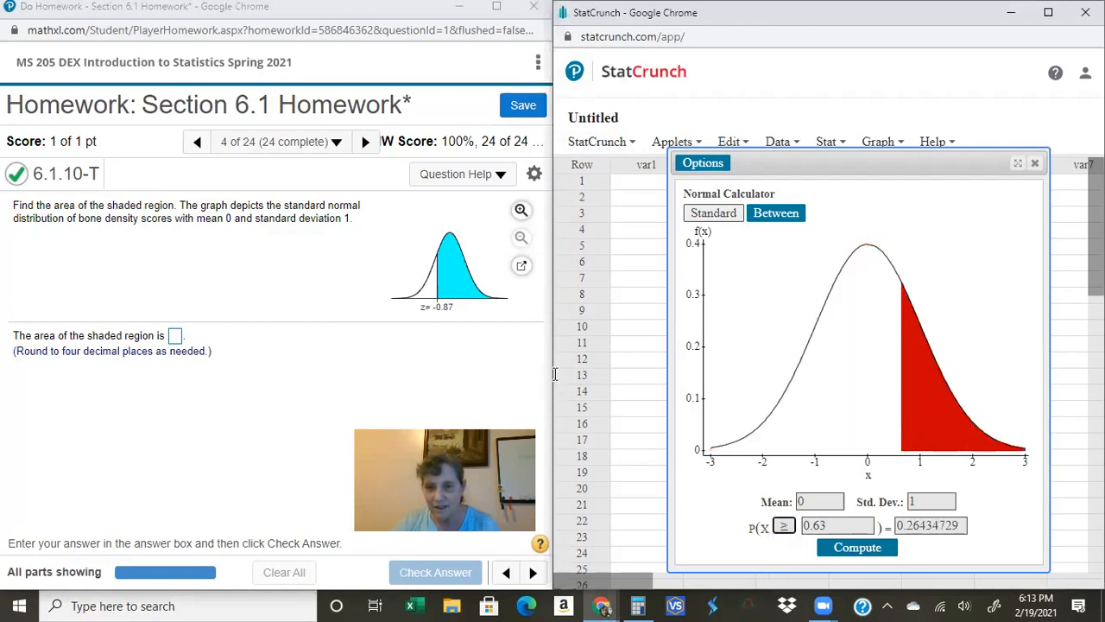
key(Tab)
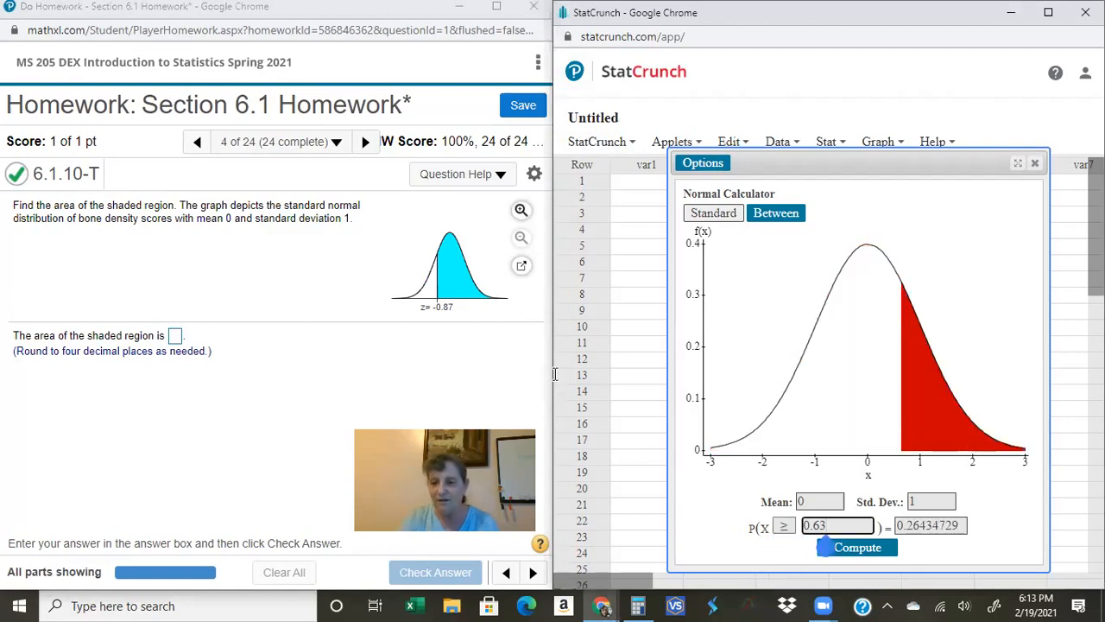
key(BackSpace)
key(BackSpace)
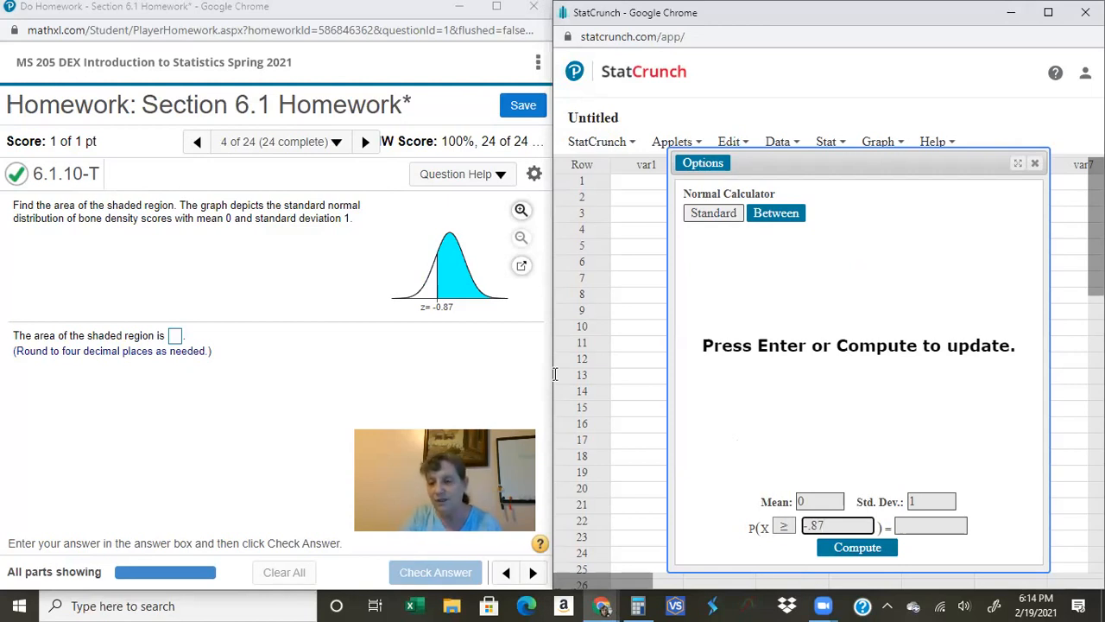
click(868, 556)
drag(903, 541, 945, 539)
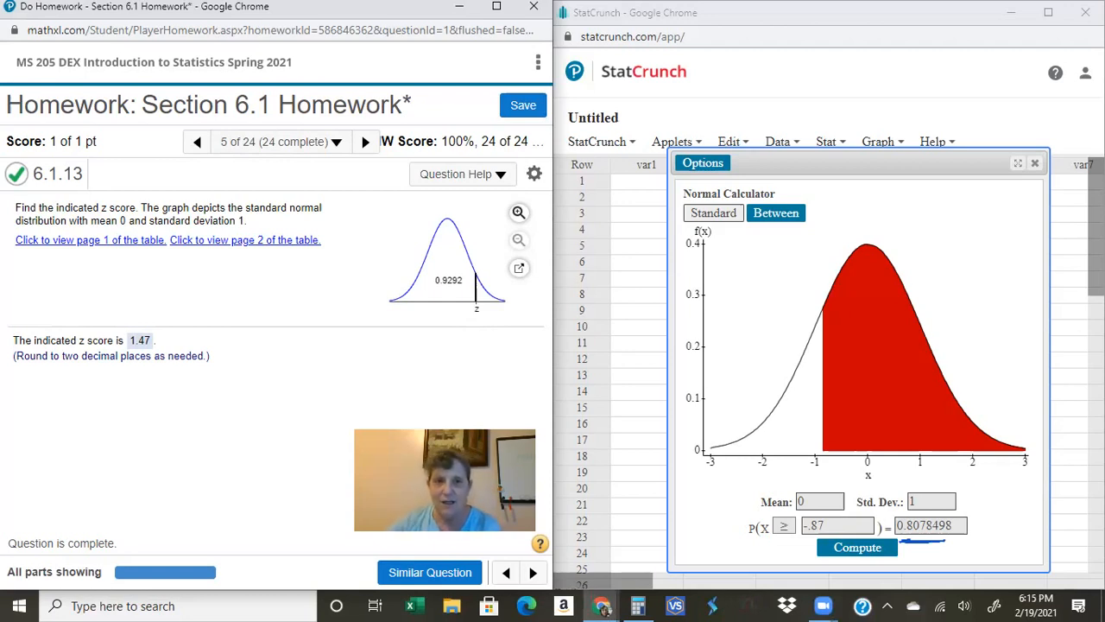
- On question 5's graph, shade the area before z, underline 0.9292, and circle z with a question mark beside it
mouse_move(462, 217)
mouse_down()
mouse_move(440, 250)
mouse_move(473, 283)
mouse_move(424, 294)
mouse_move(441, 255)
mouse_move(458, 289)
mouse_up()
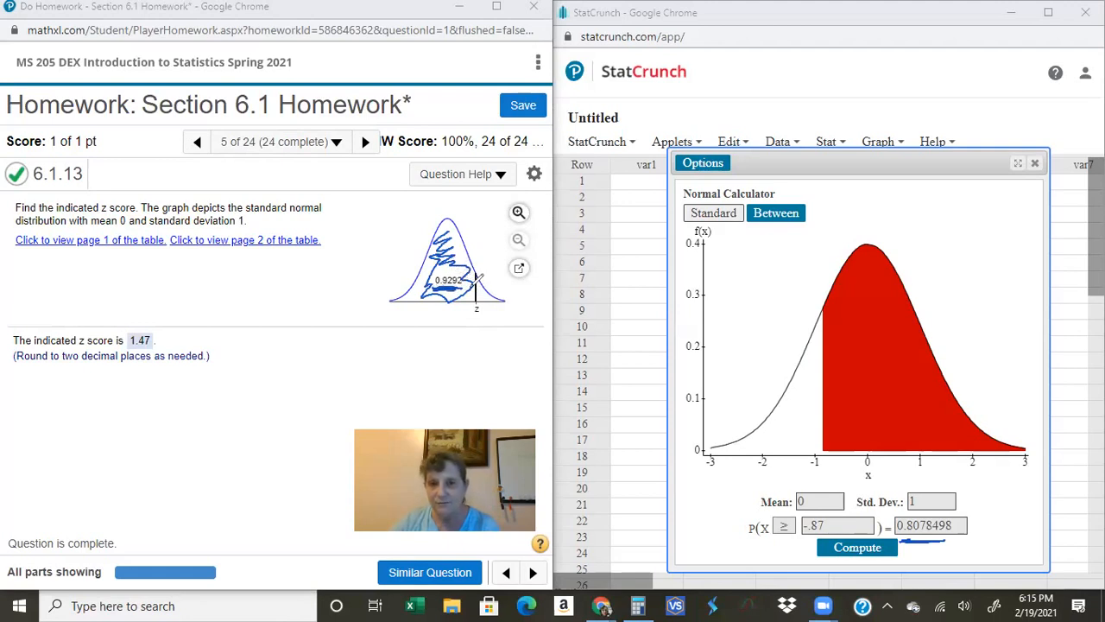
mouse_move(483, 306)
mouse_down()
mouse_move(465, 316)
mouse_move(479, 307)
mouse_move(504, 315)
mouse_up()
click(504, 319)
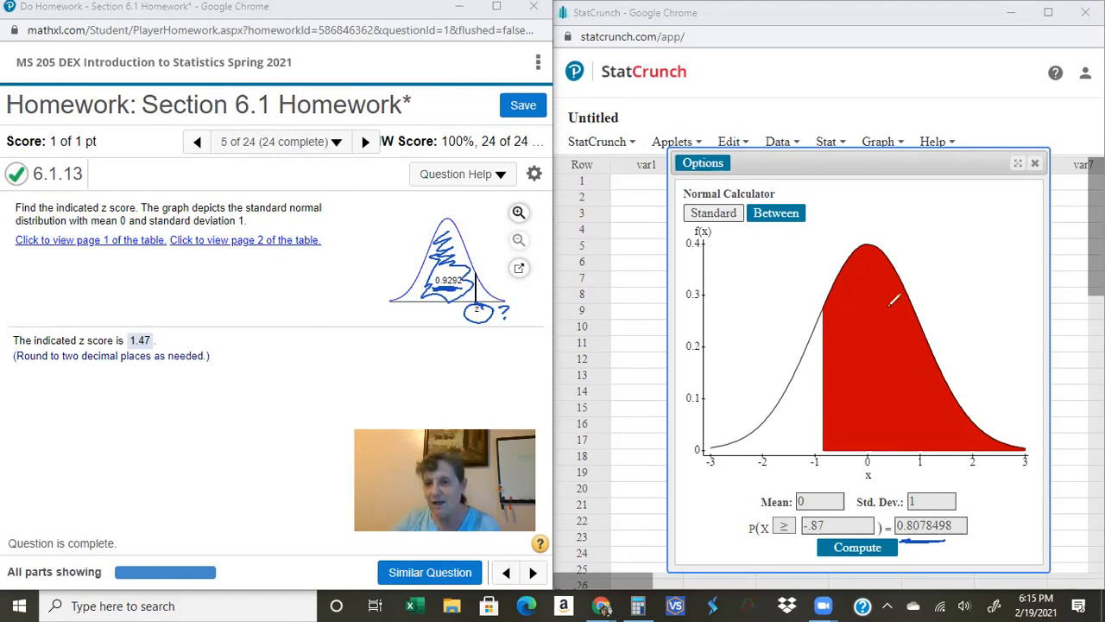
- Clear the handwritten annotations and find the z score whose P(X ≤ z) is .9292 in the Normal calculator
click(734, 118)
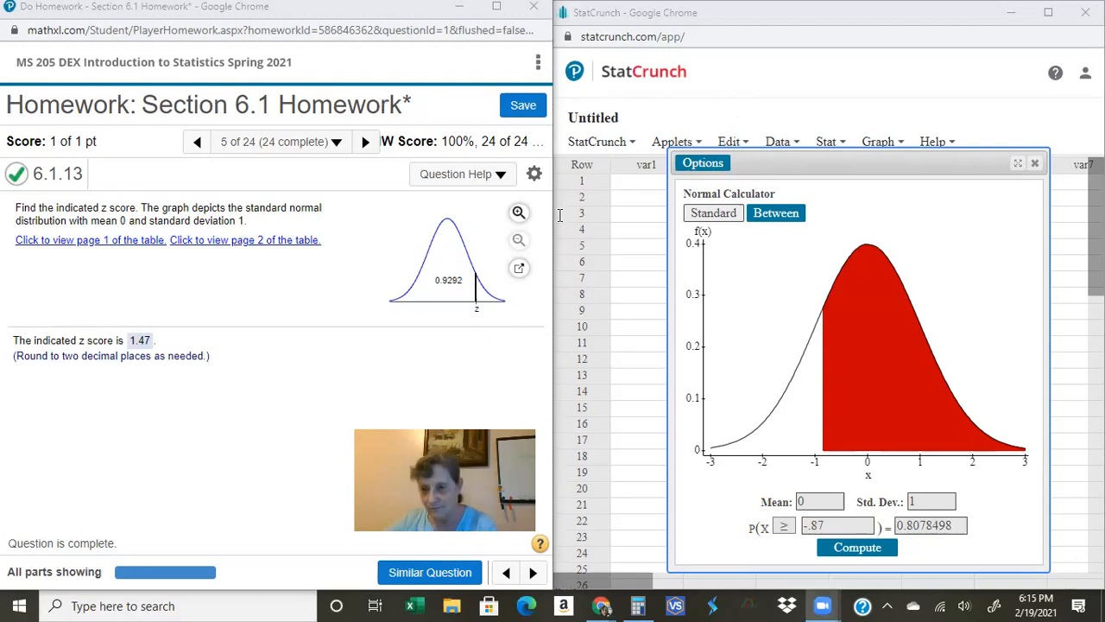
click(951, 526)
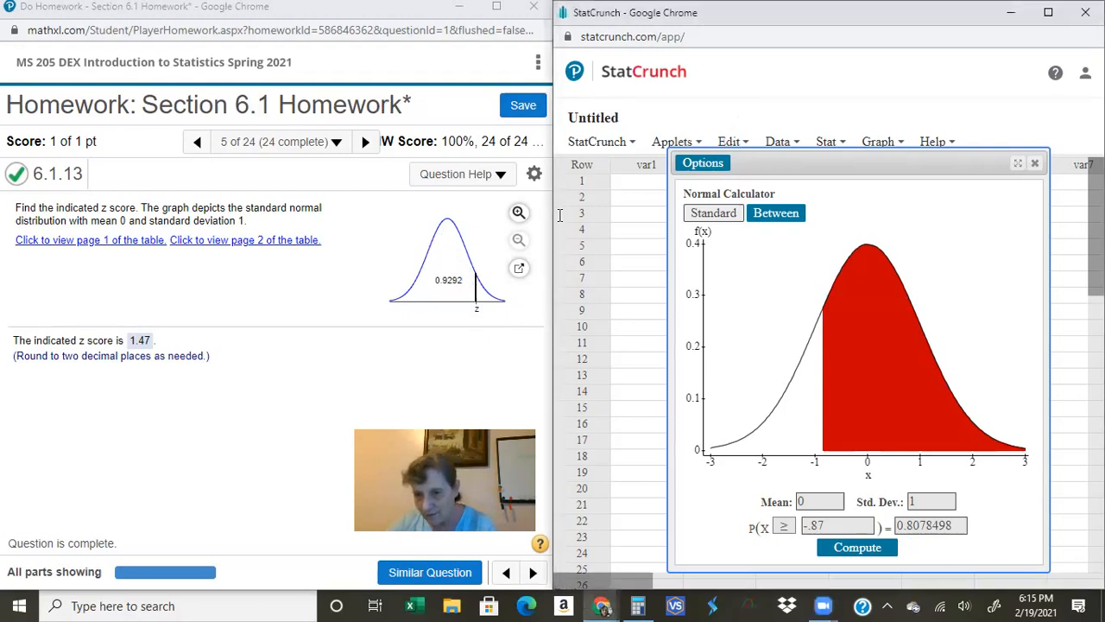
key(BackSpace)
key(BackSpace)
key(BackSpace)
key(BackSpace)
key(BackSpace)
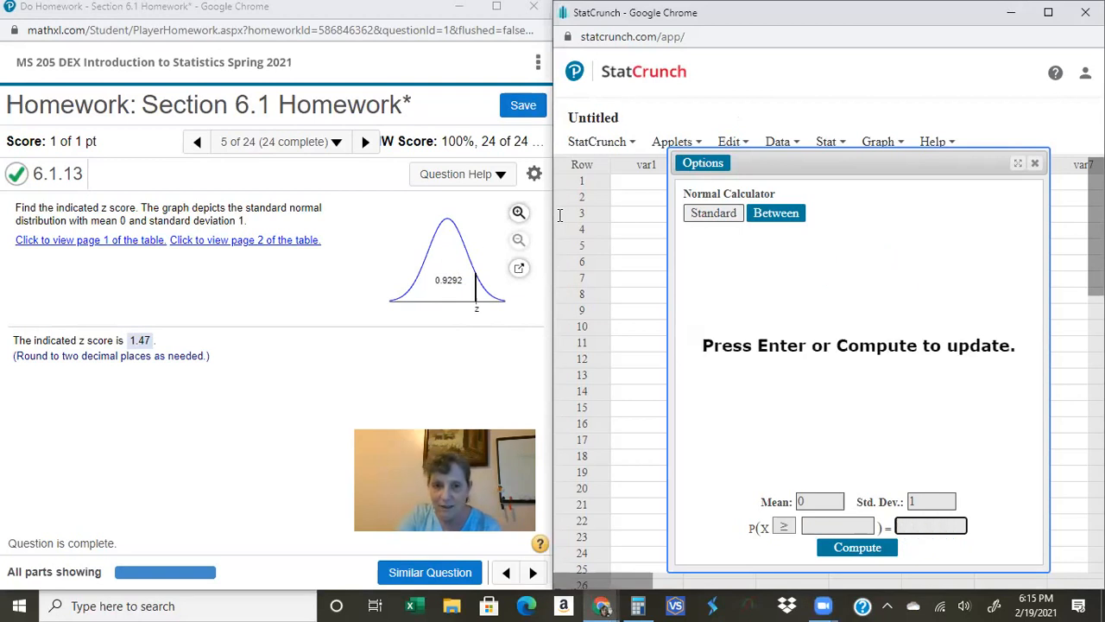
text(.9292)
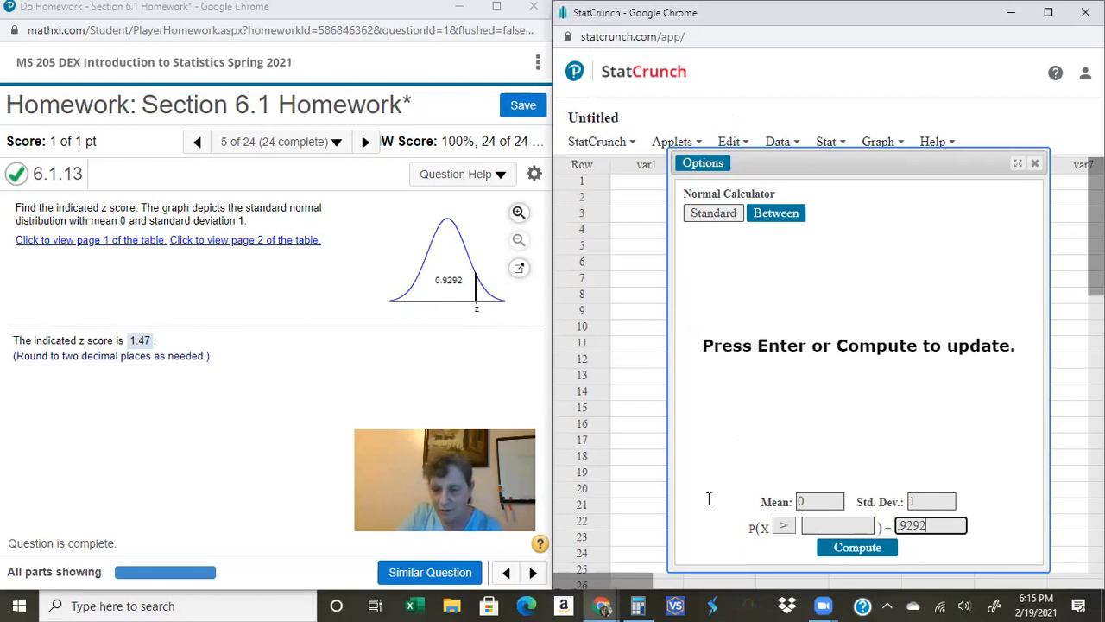
click(784, 527)
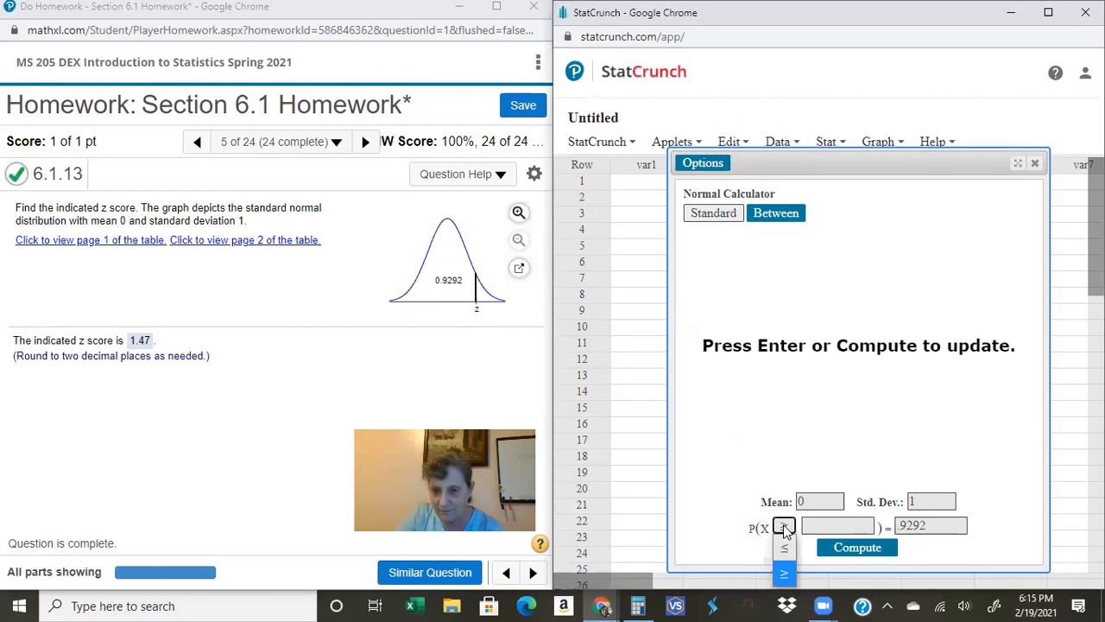
click(785, 550)
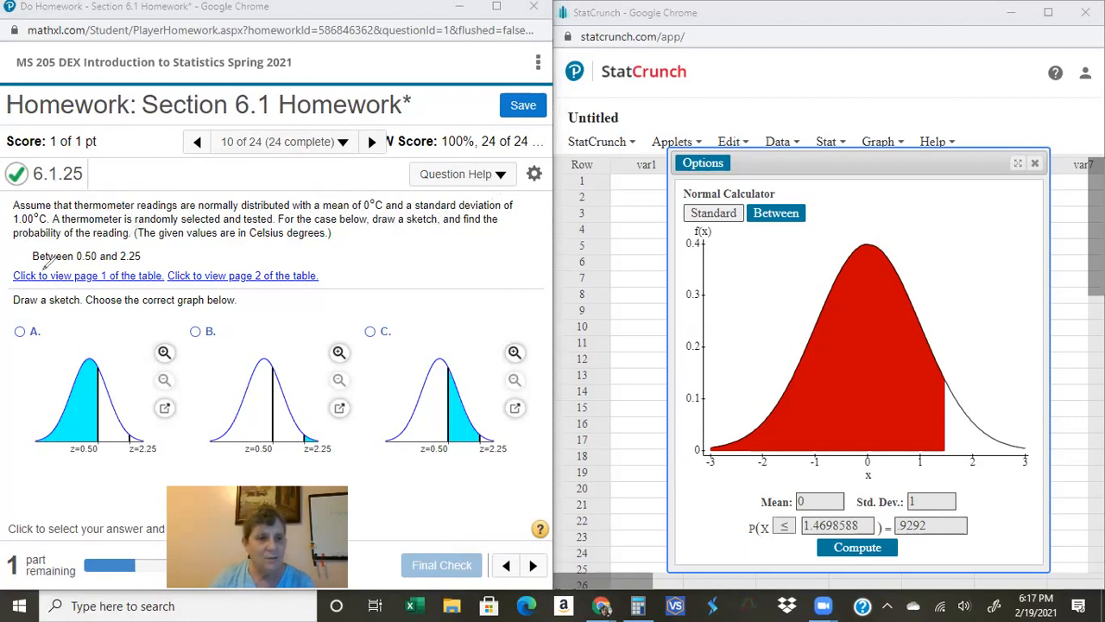
- In question 10, underline "Between 0.50 and 2.25", handwrite "Both to the right of center" beside it, and underline graph C's z labels
mouse_move(73, 265)
mouse_down()
mouse_move(42, 265)
mouse_move(145, 266)
mouse_up()
drag(33, 267, 143, 267)
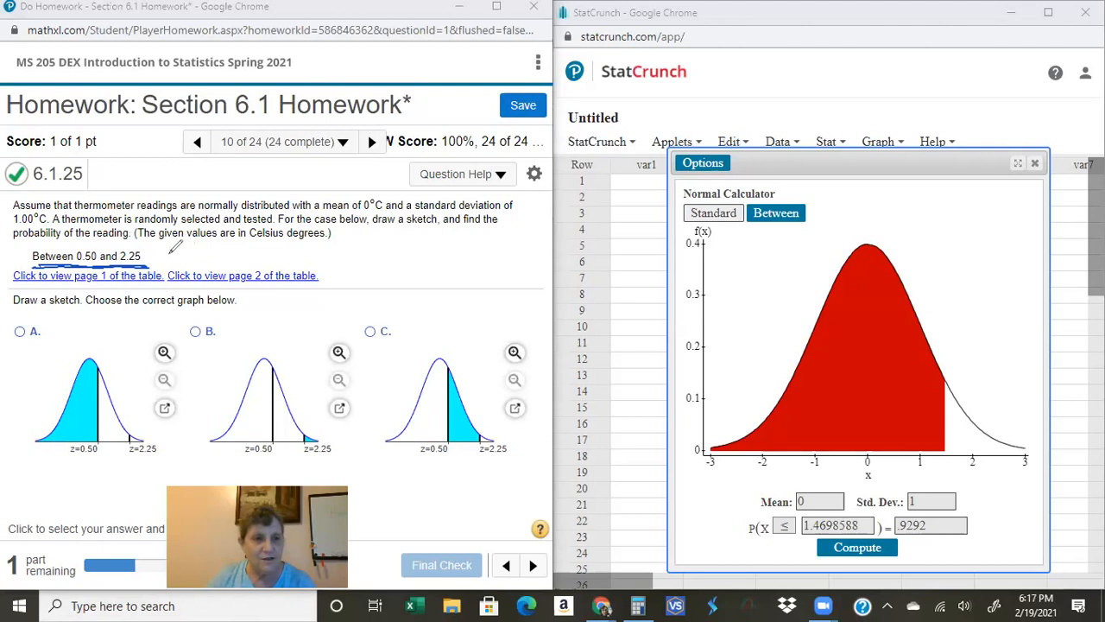
mouse_move(169, 254)
mouse_down()
mouse_move(201, 247)
mouse_move(204, 258)
mouse_move(216, 240)
mouse_move(229, 260)
mouse_move(243, 250)
mouse_move(303, 252)
mouse_move(329, 256)
mouse_move(328, 271)
mouse_move(356, 247)
mouse_move(373, 251)
mouse_move(373, 280)
mouse_move(378, 255)
mouse_move(471, 255)
mouse_move(462, 248)
mouse_up()
click(315, 249)
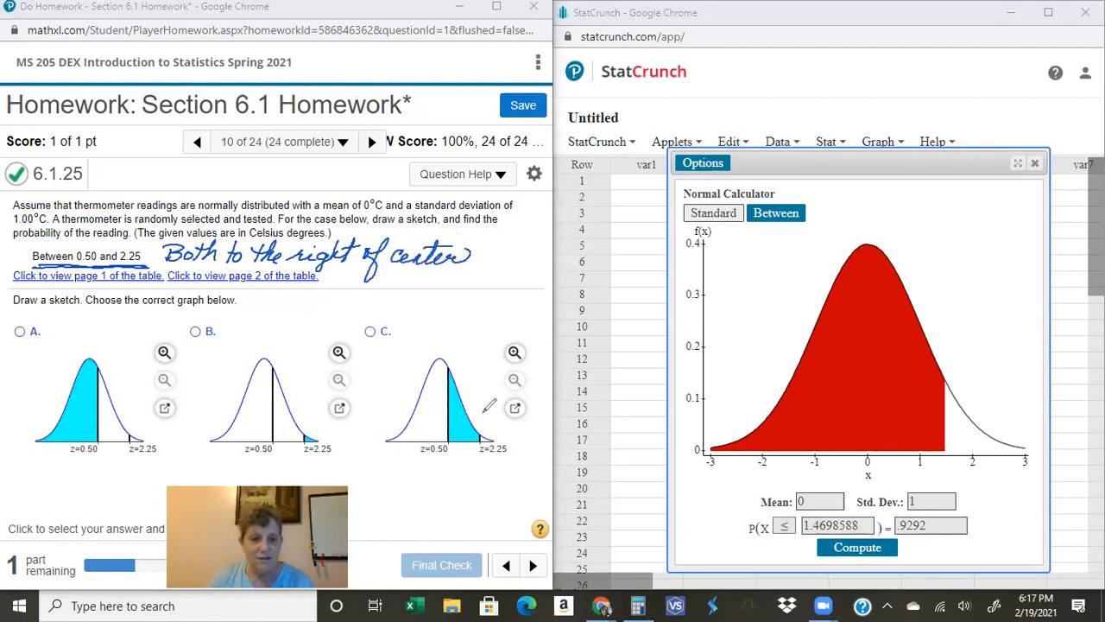
mouse_move(485, 464)
mouse_down()
mouse_move(435, 458)
mouse_move(494, 463)
mouse_up()
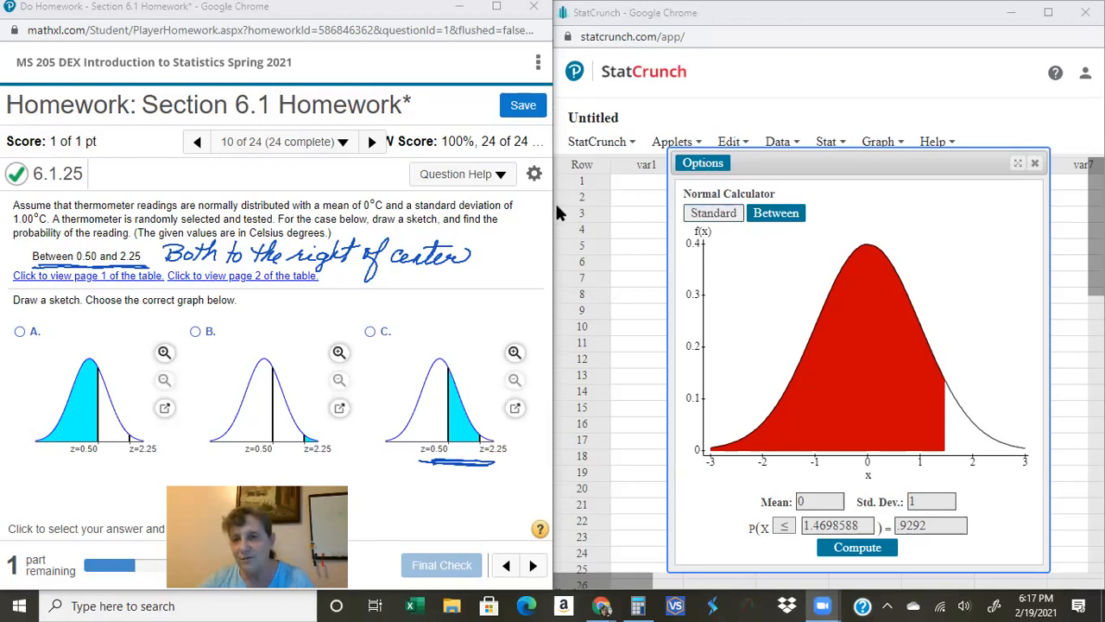
- Switch the Normal calculator to Between mode and handwrite .5 ≤ z ≤ 2.25 above graph C
click(776, 214)
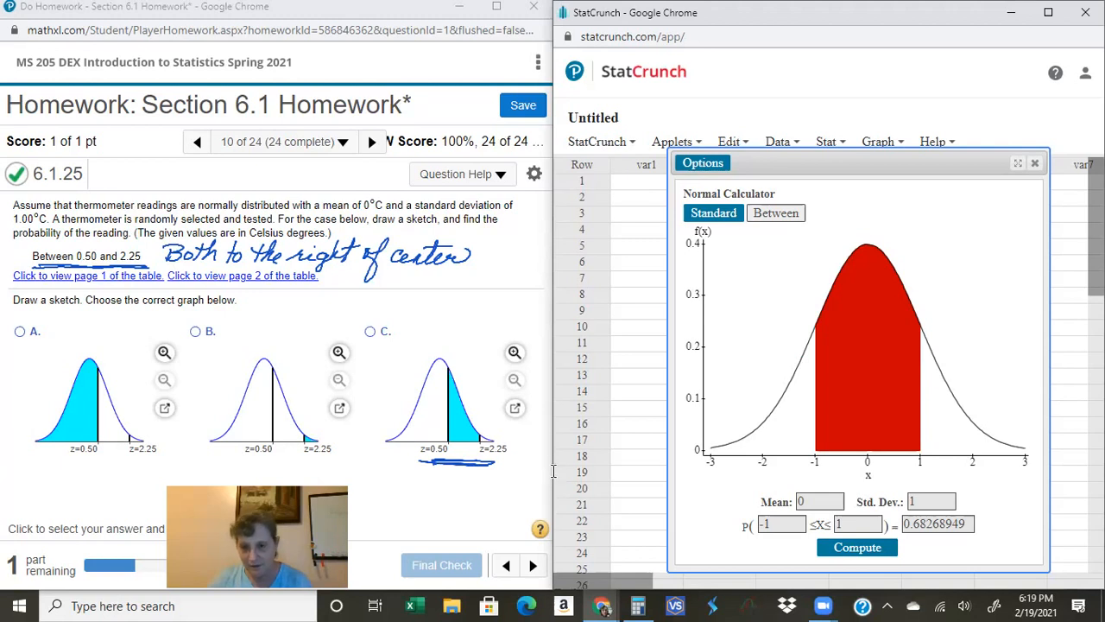
click(782, 525)
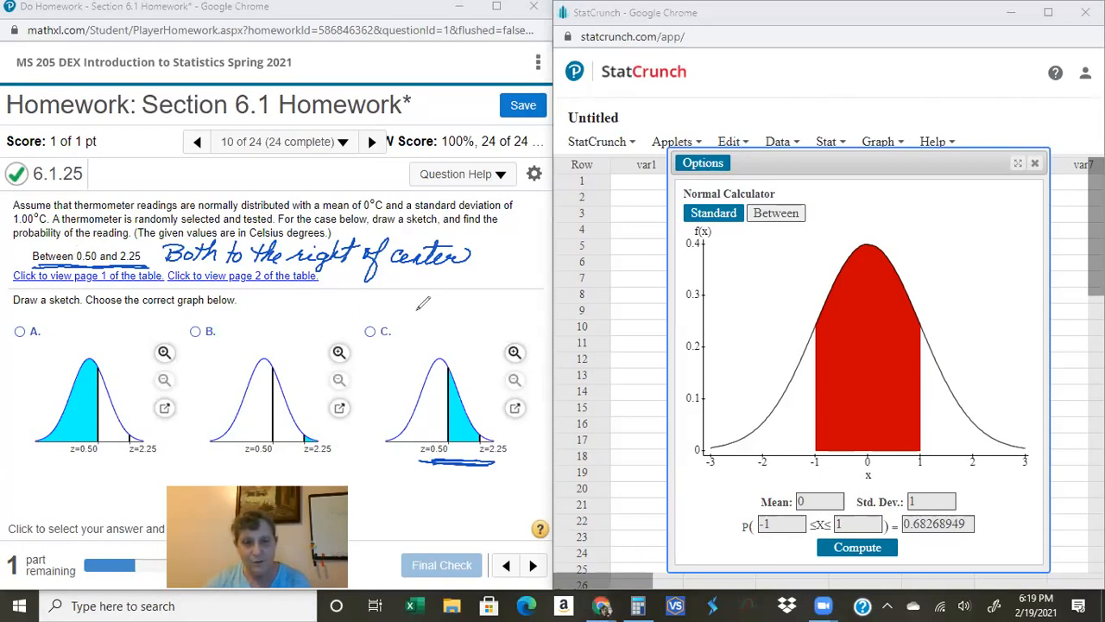
mouse_move(386, 304)
mouse_down()
mouse_move(416, 287)
mouse_move(427, 306)
mouse_move(506, 305)
mouse_move(526, 294)
mouse_move(523, 308)
mouse_up()
click(510, 304)
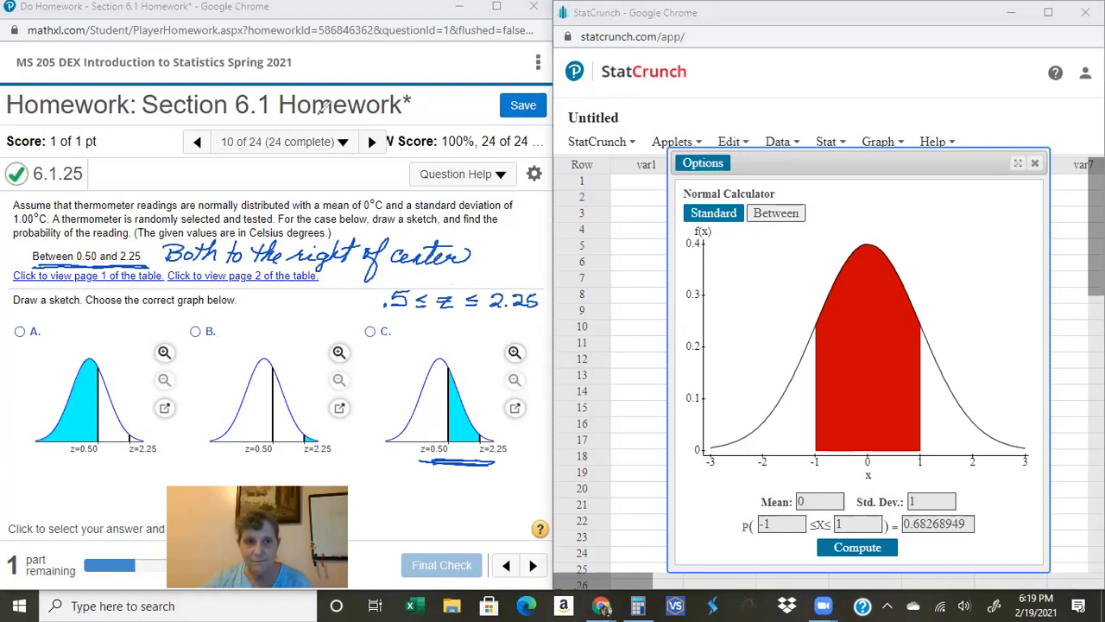
- Compute P(.5 ≤ X ≤ 2.25), then underline the probability and handwrite its rounded value below it
click(782, 525)
key(BackSpace)
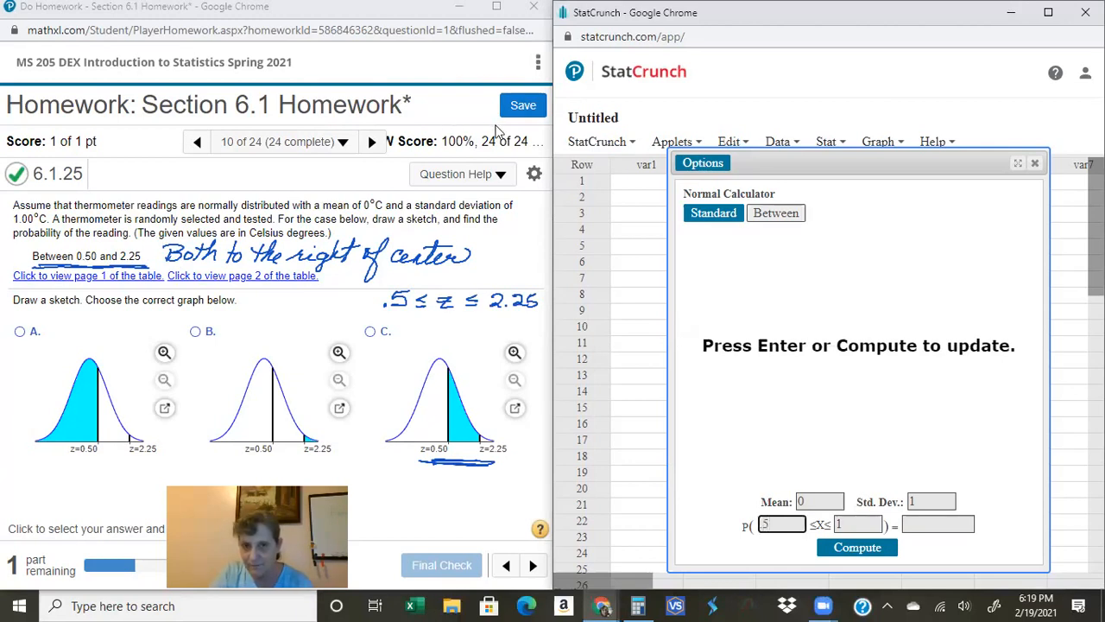
click(867, 521)
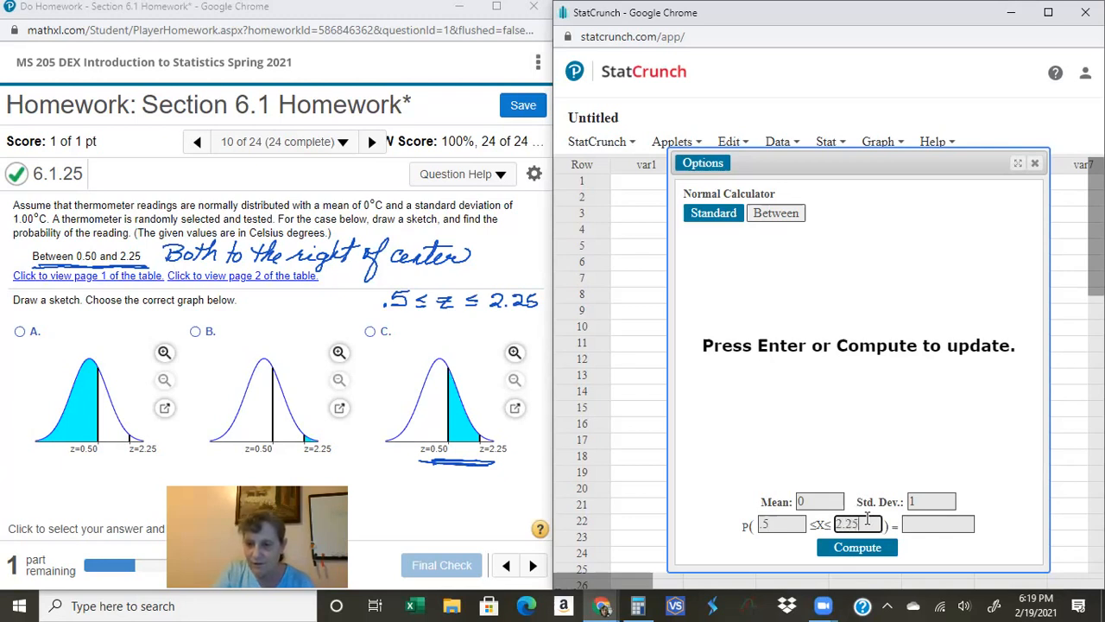
click(861, 551)
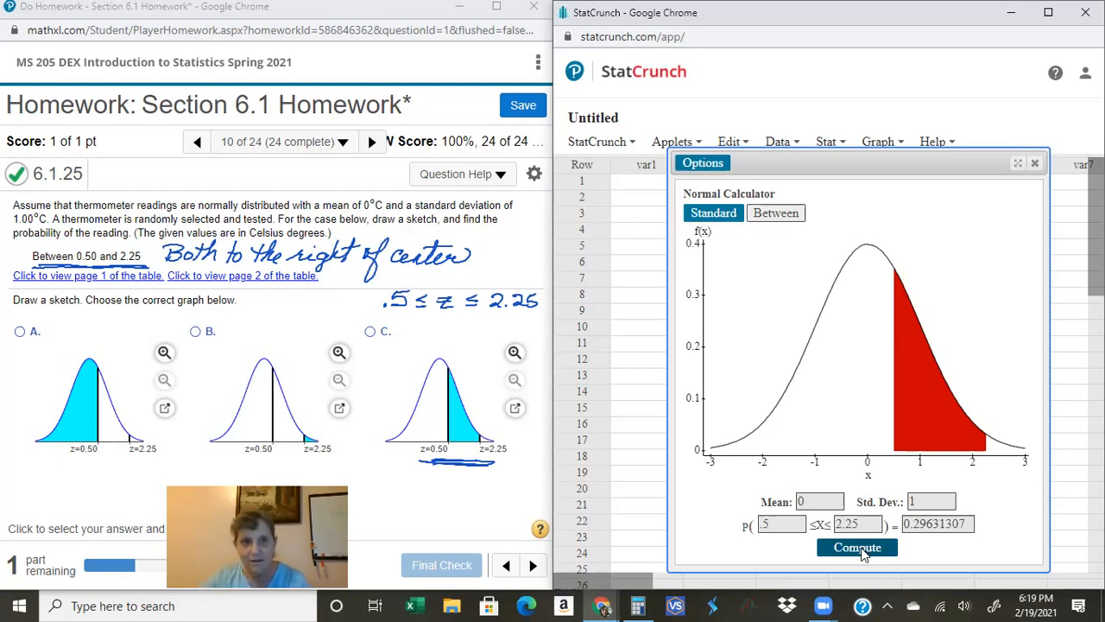
mouse_move(954, 541)
mouse_down()
mouse_move(910, 538)
mouse_move(955, 541)
mouse_up()
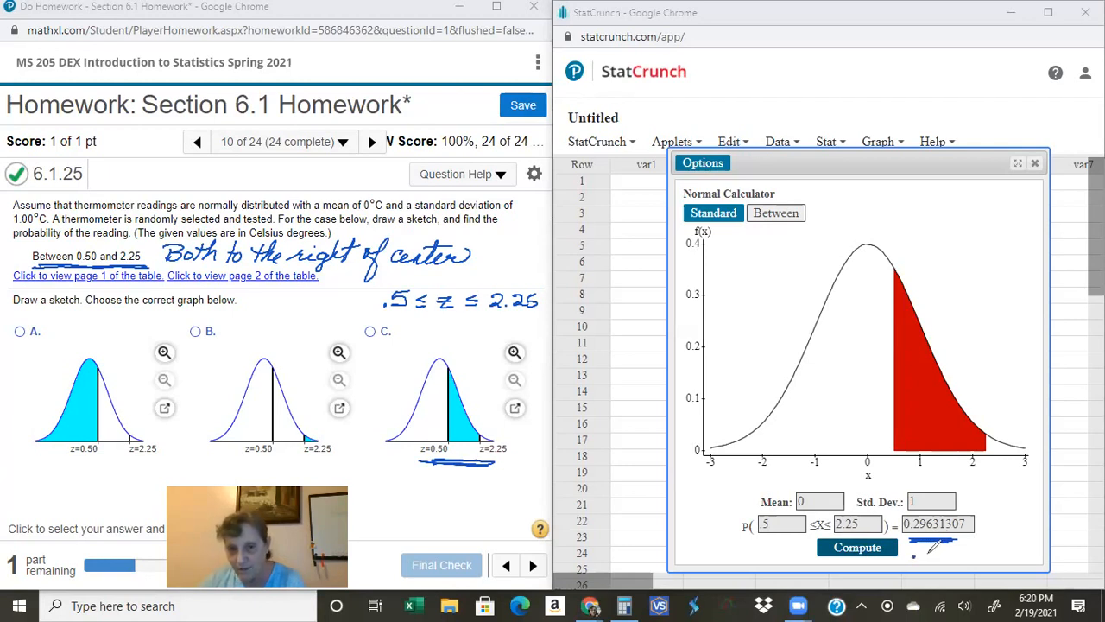
drag(921, 550, 969, 560)
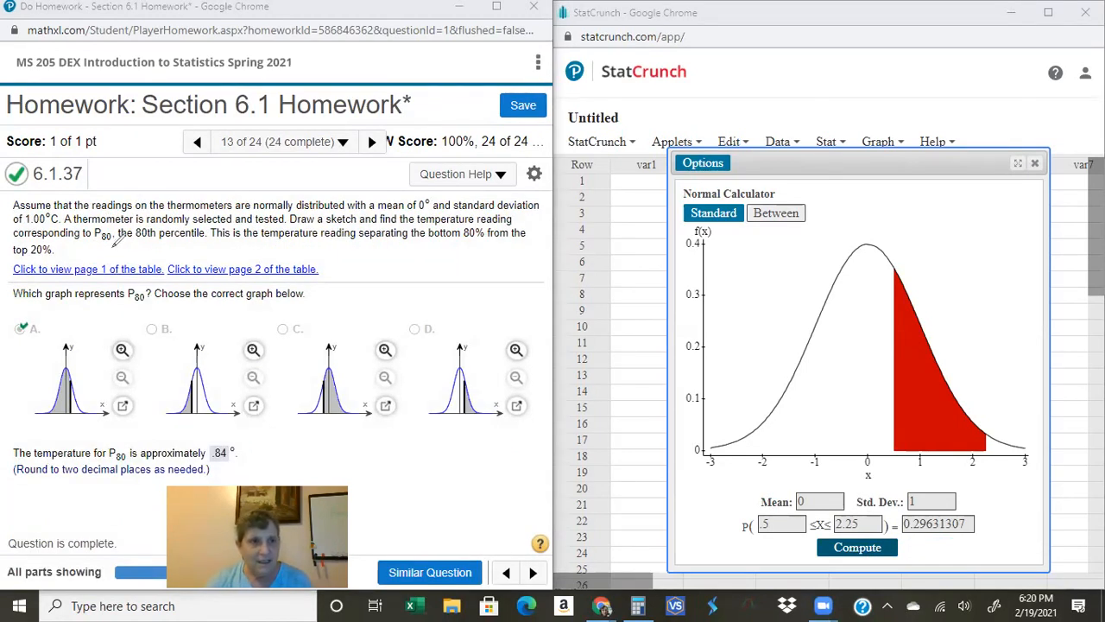
- In question 13, underline P80 and the 80th percentile, the mean and standard deviation, and the bottom 80% from top 20% description
drag(94, 245, 207, 250)
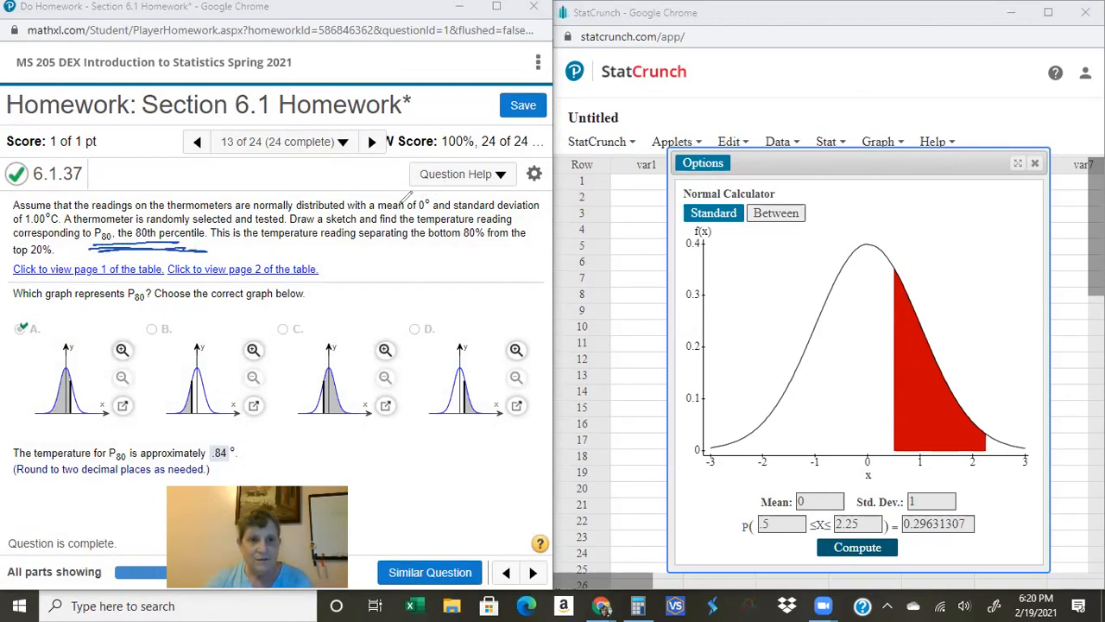
drag(380, 211, 539, 205)
drag(14, 226, 59, 225)
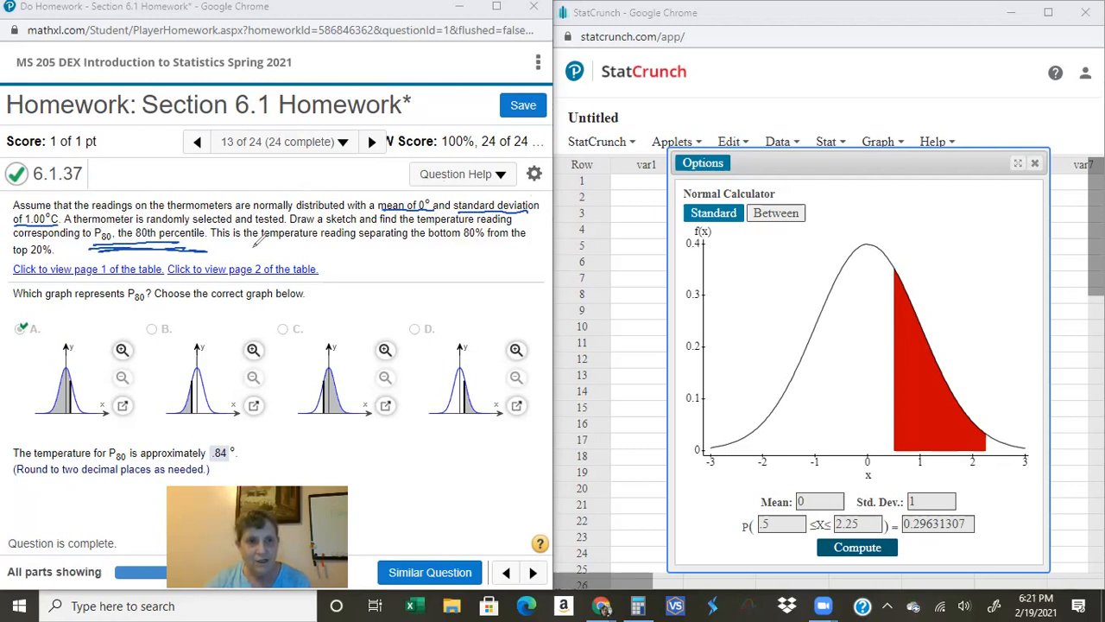
drag(231, 244, 500, 243)
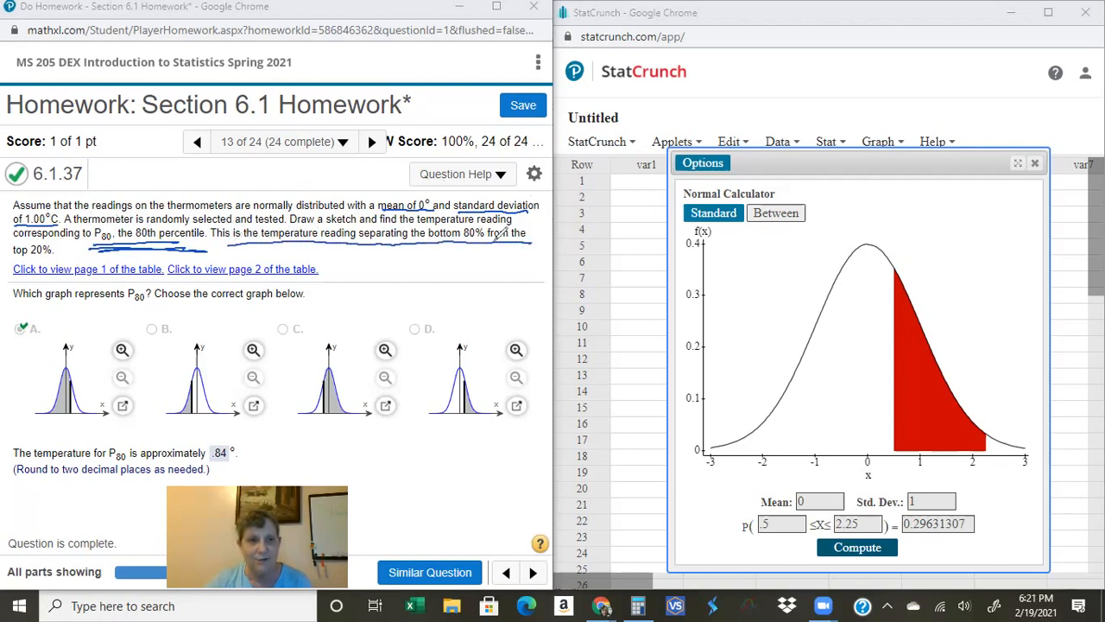
drag(14, 256, 54, 256)
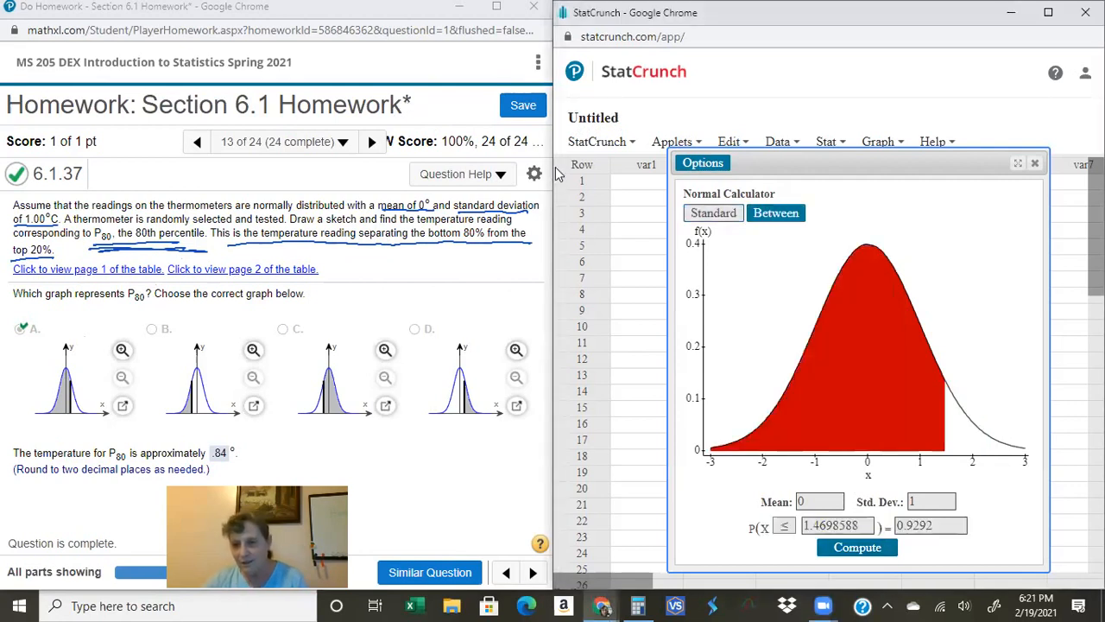
- Compute the temperature for P80 by setting the calculator's P(X ≤ x) probability to 0.8
click(931, 528)
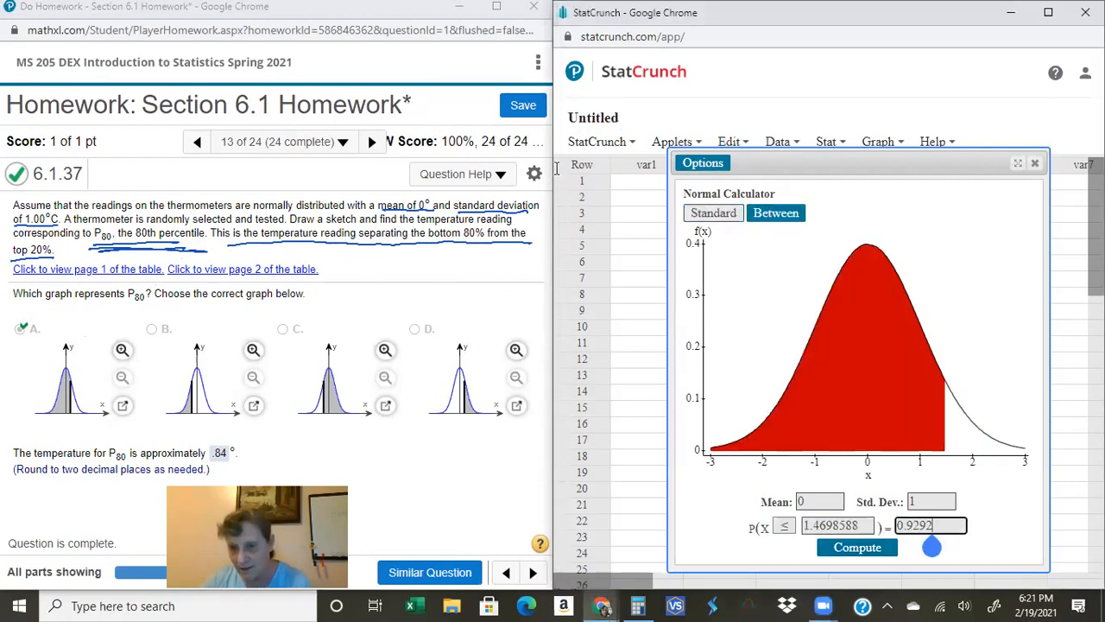
key(BackSpace)
key(BackSpace)
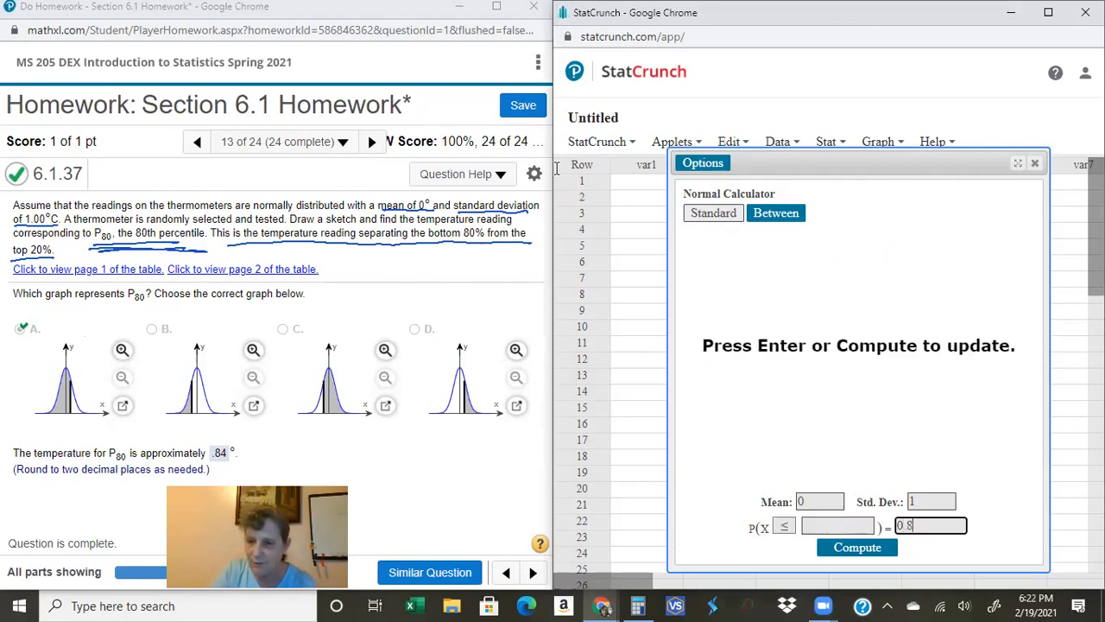
key(Return)
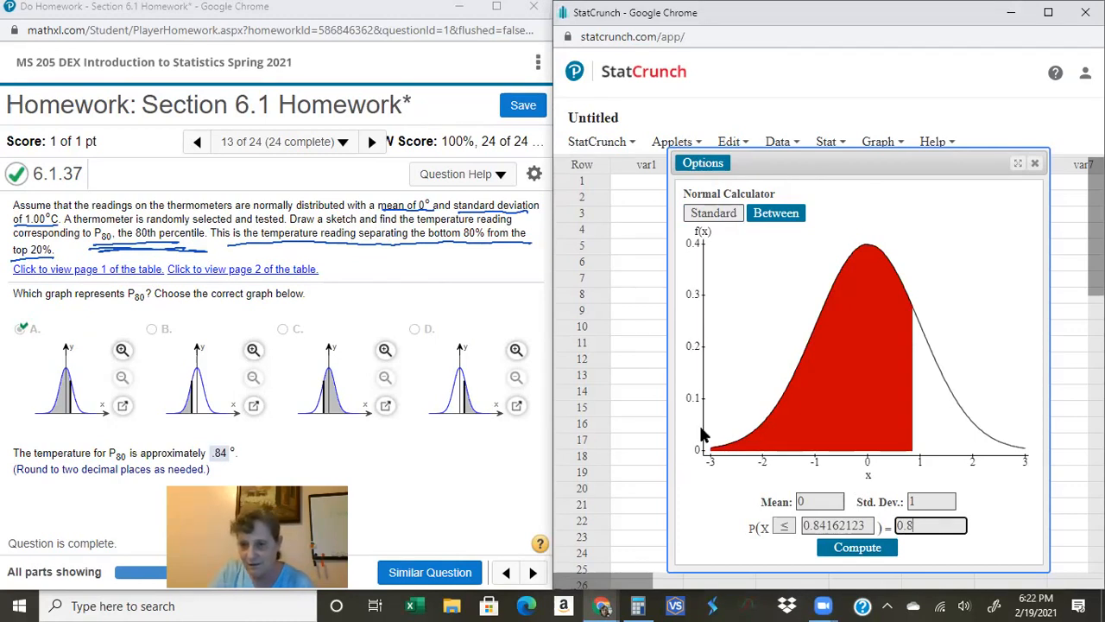
click(852, 555)
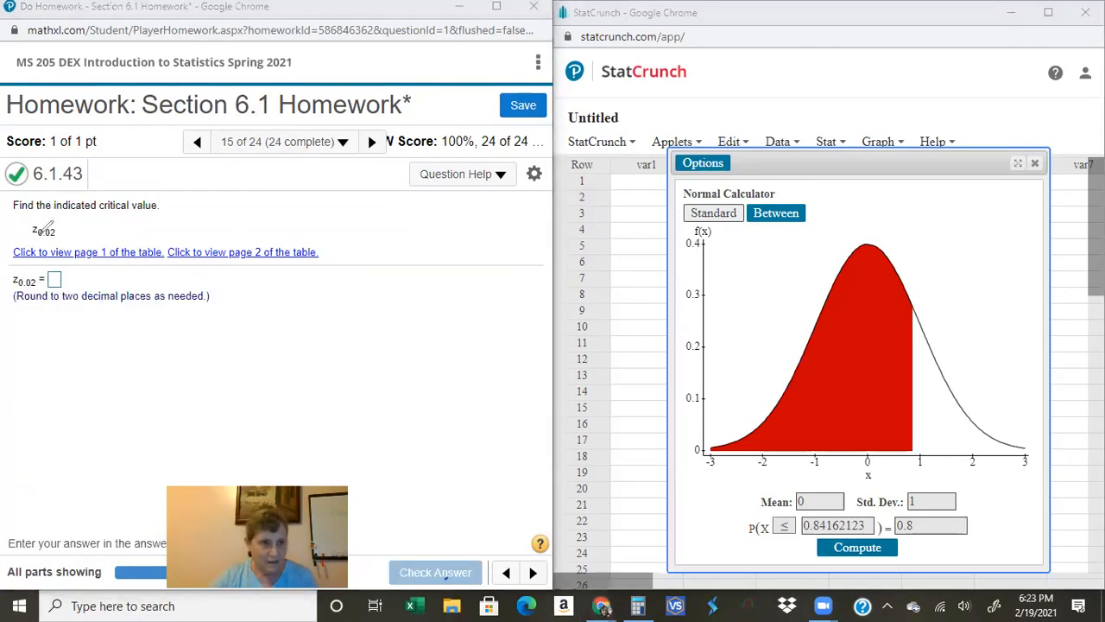
- Circle z0.02 in question 15 and handwrite "zα" and "α = area above z" beside it
drag(77, 218, 42, 219)
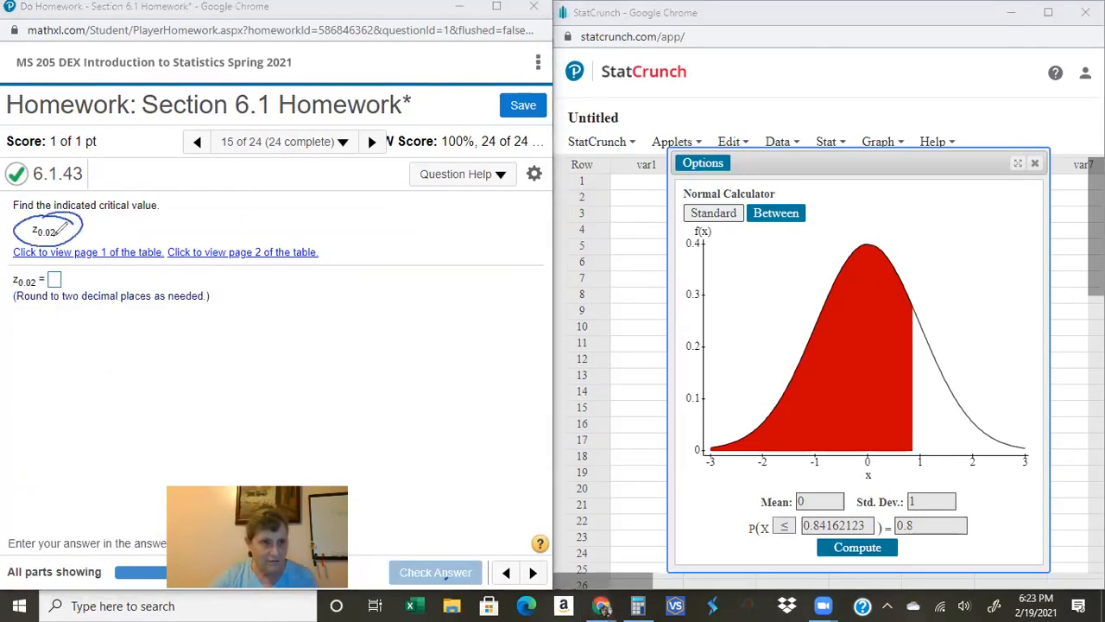
mouse_move(227, 193)
mouse_down()
mouse_move(251, 216)
mouse_move(233, 205)
mouse_up()
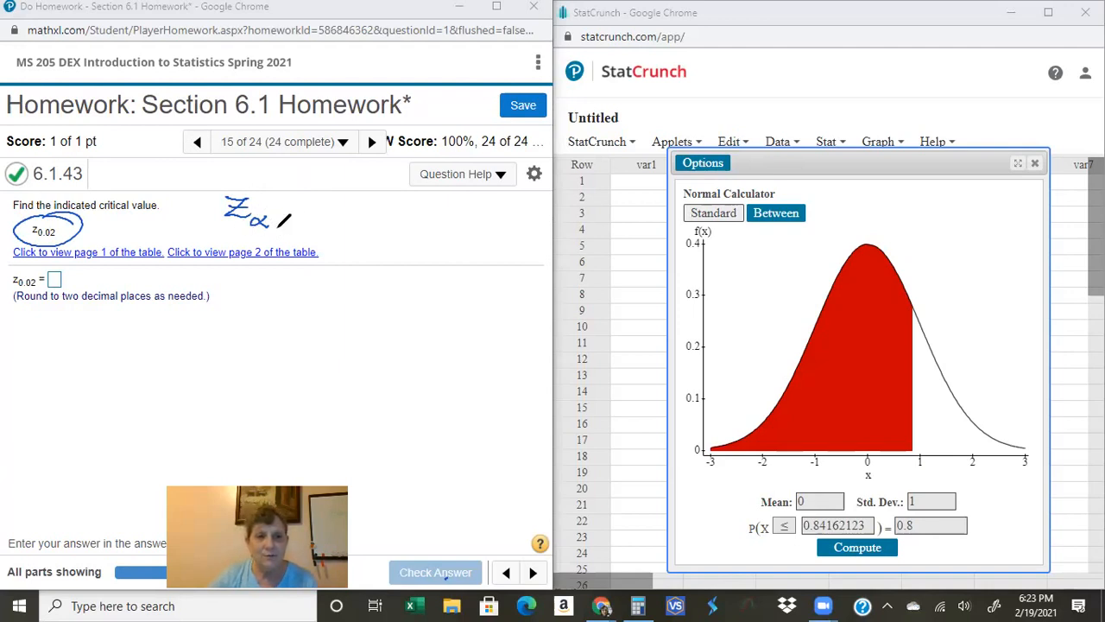
drag(349, 217, 357, 216)
drag(349, 221, 460, 199)
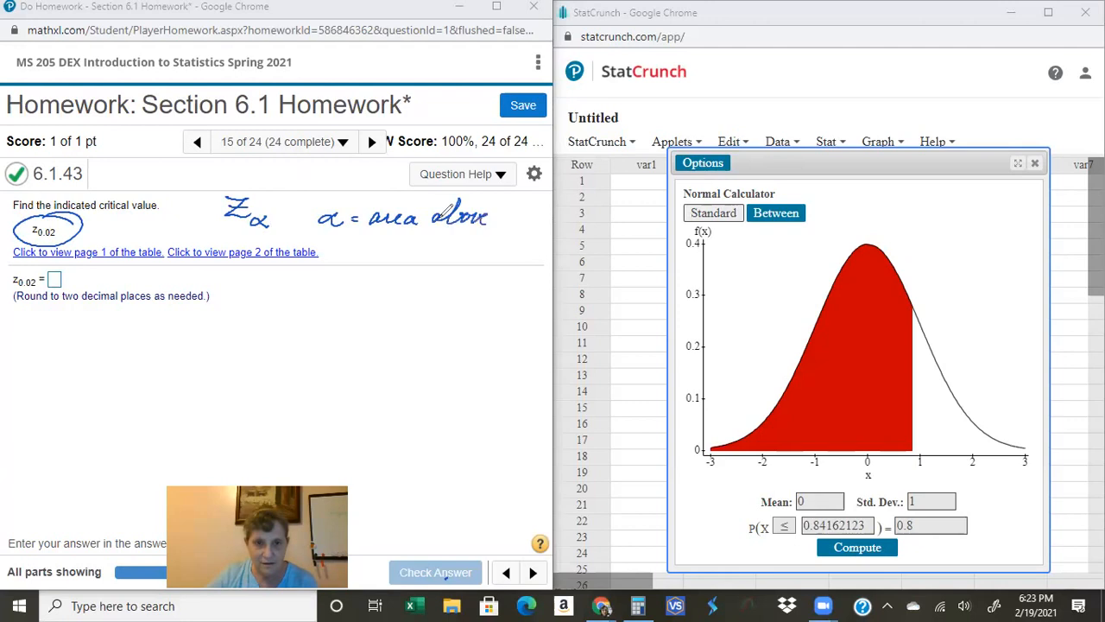
drag(508, 215, 519, 214)
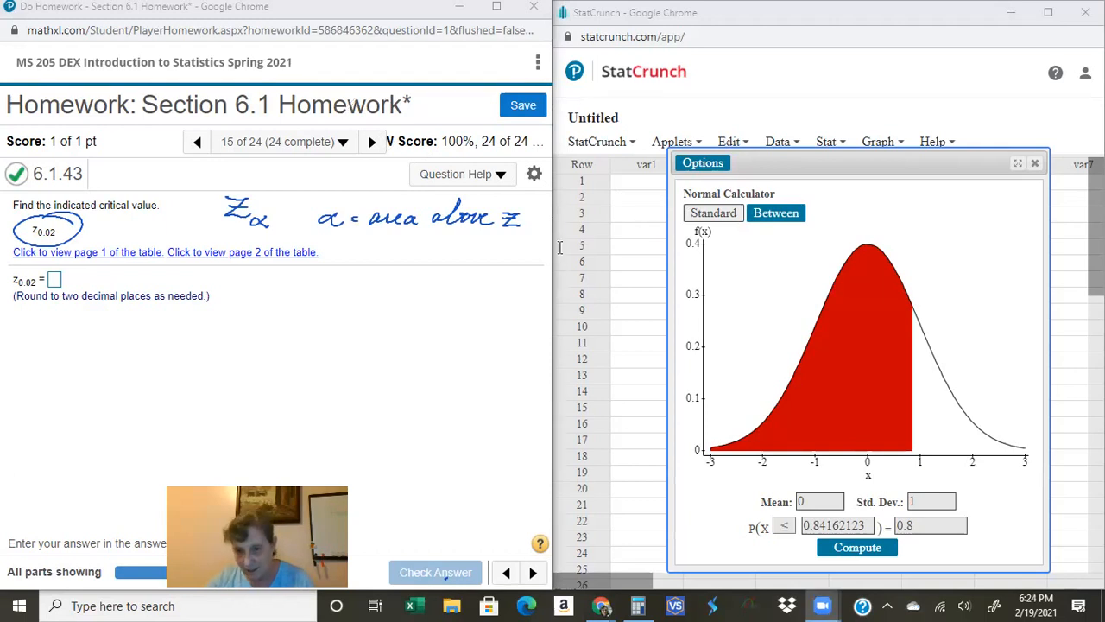
- Switch the calculator's inequality to ≥ and compute the critical value for a probability of 0.02
click(784, 526)
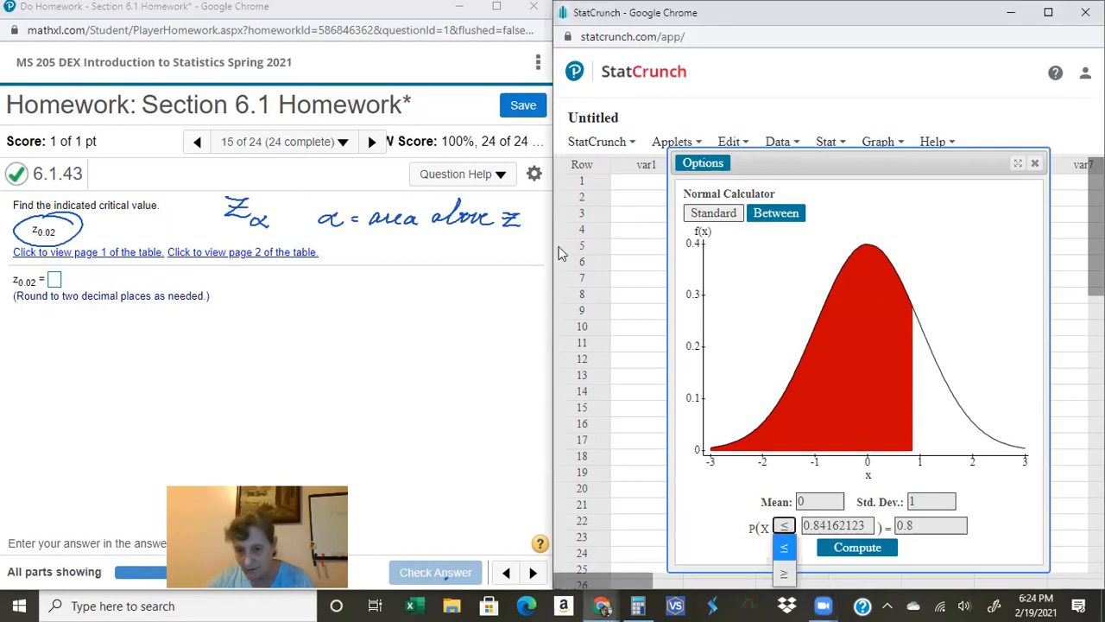
click(784, 573)
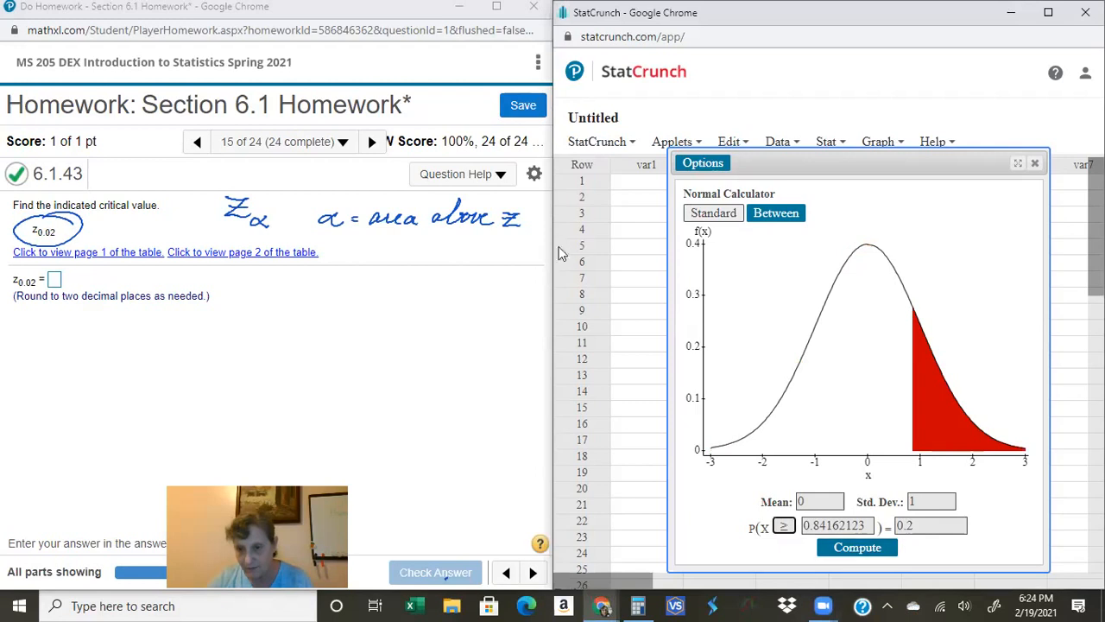
click(913, 529)
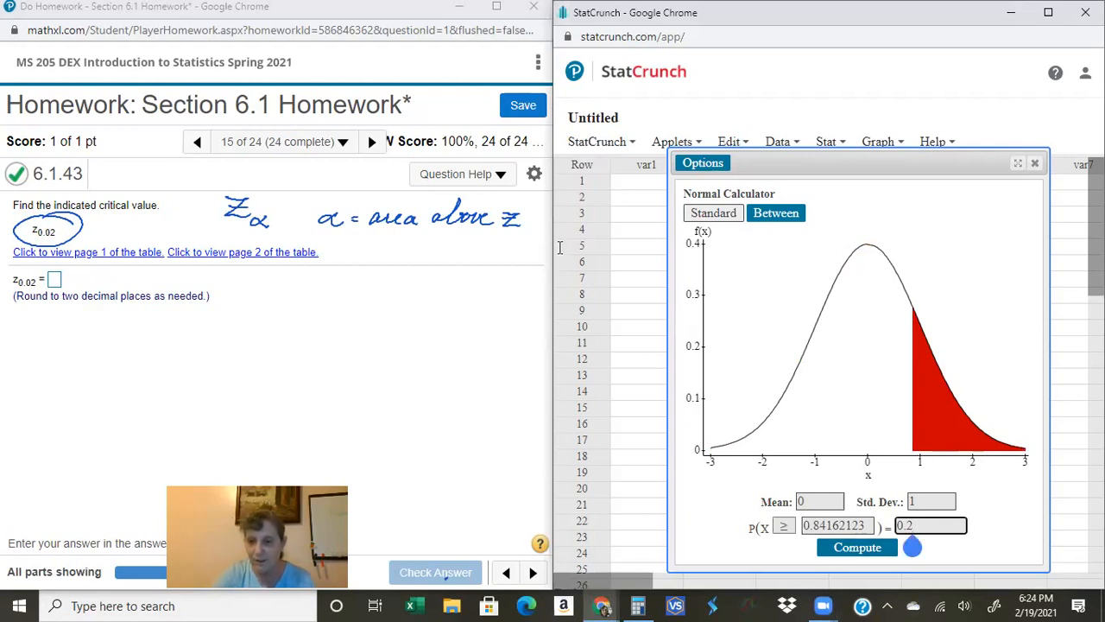
key(BackSpace)
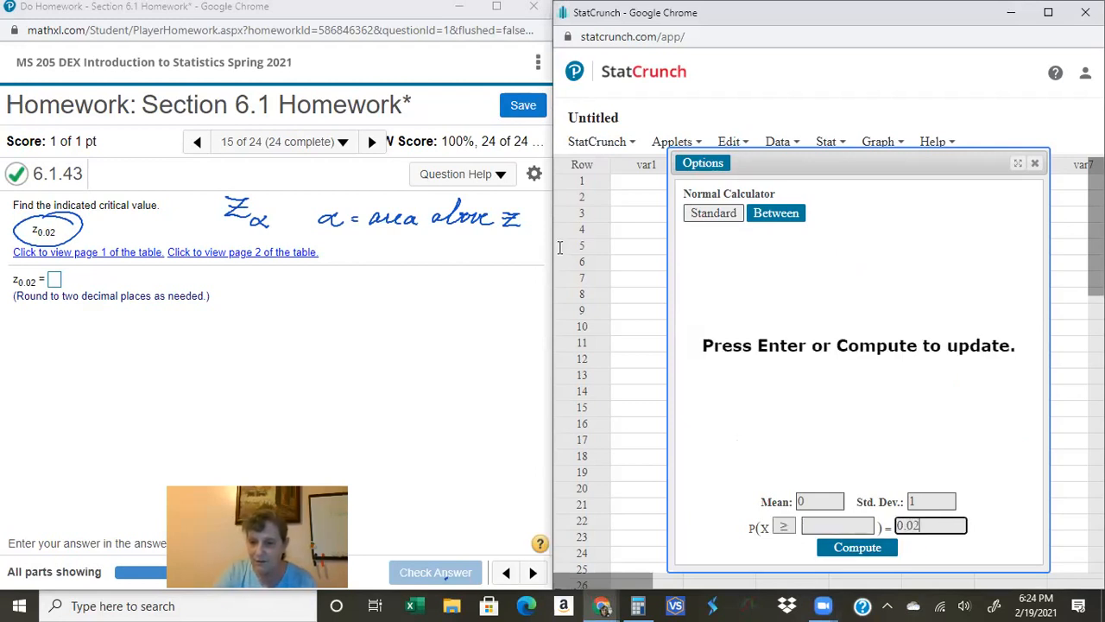
text(02)
key(Return)
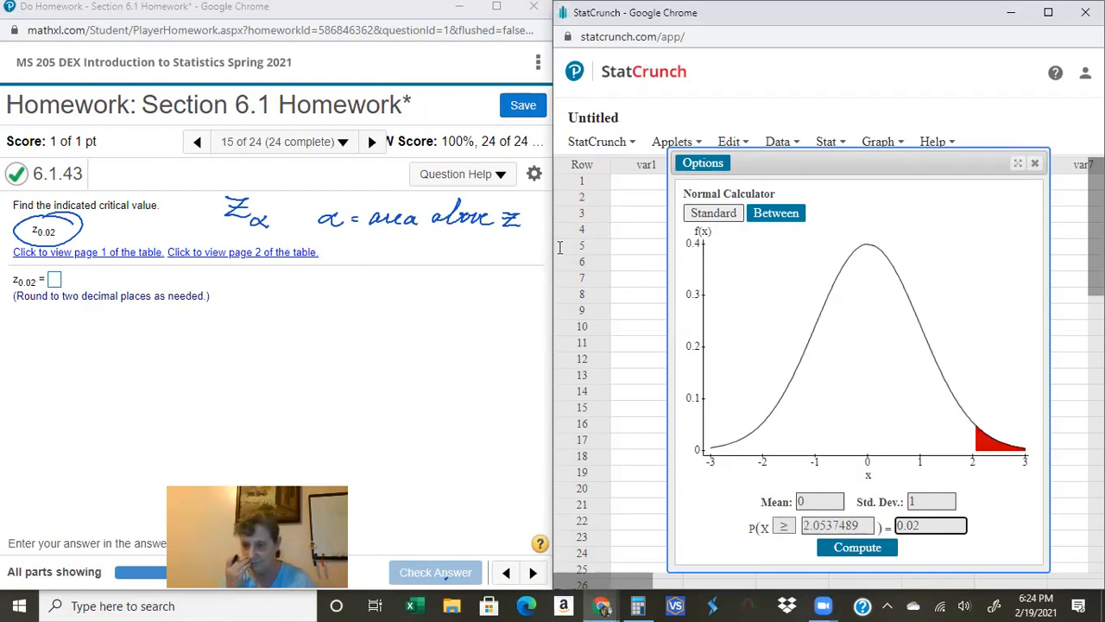